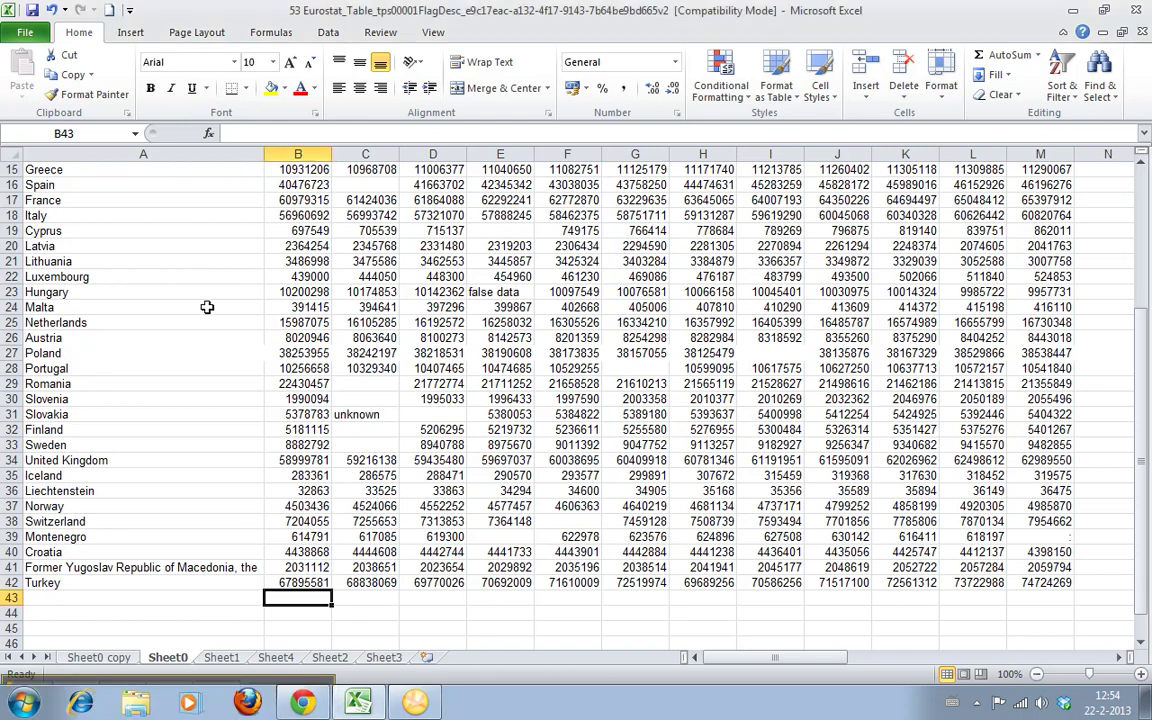
Select the country data B16:J41 and inspect Switzerland's 2001 and 2002 values.
left_click(276, 187)
left_click_drag(276, 187, 850, 567)
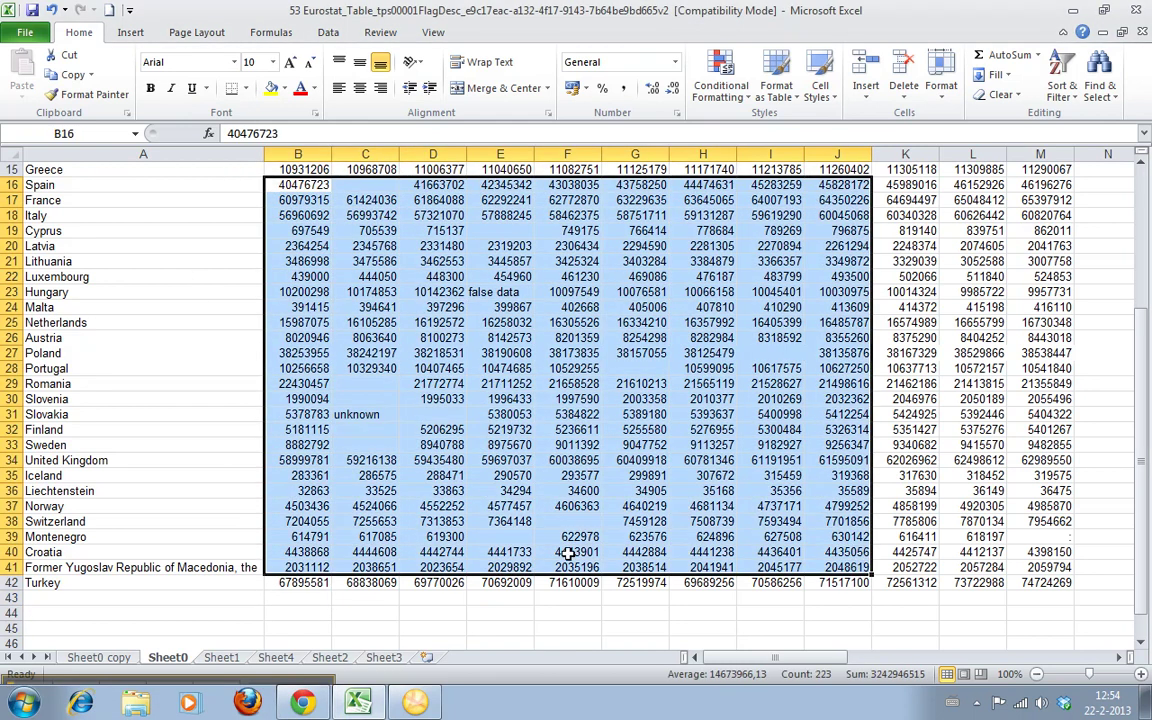
left_click(345, 522)
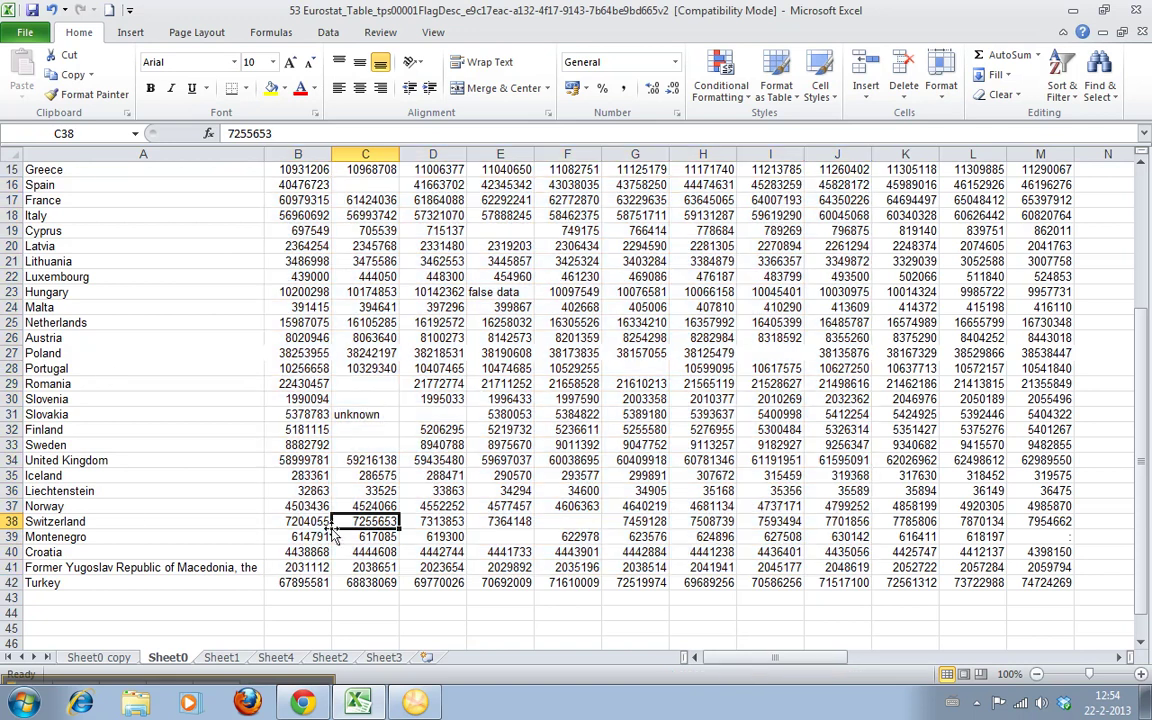
left_click(318, 524)
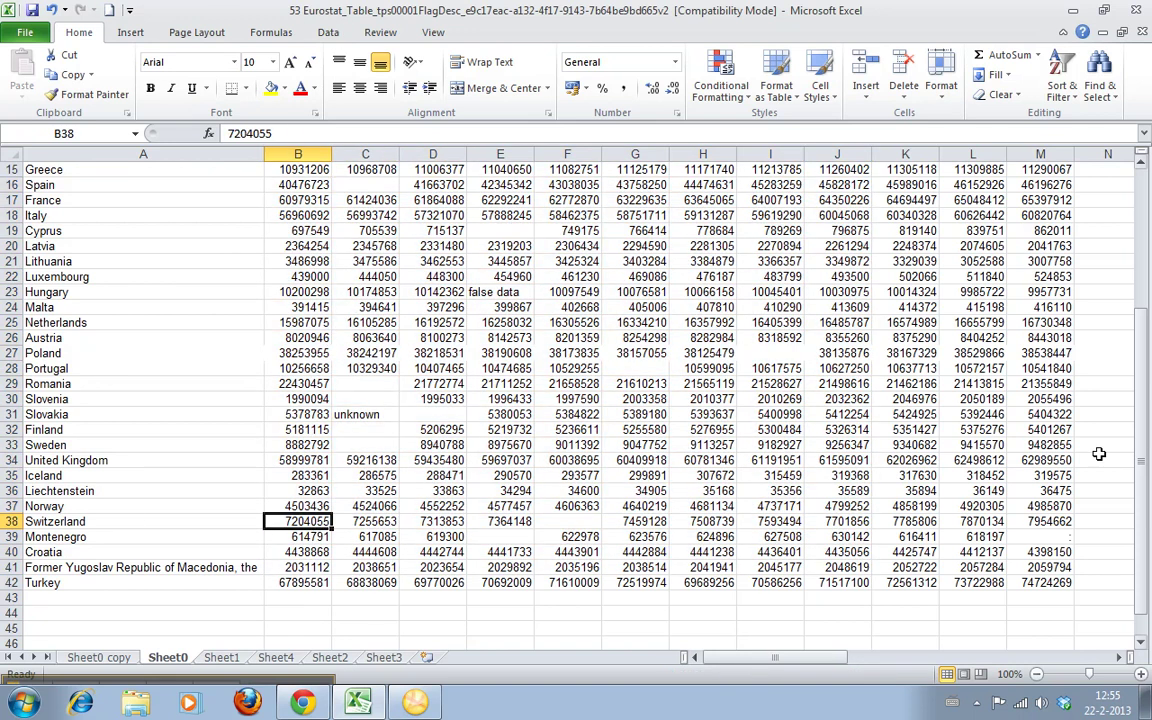
mouse_move(1147, 460)
left_mouse_down()
mouse_move(1130, 380)
mouse_move(1130, 473)
left_mouse_up()
Inspect the empty and text cells C44, D31, C31 ('unknown'), E23 ('false data') and F39.
left_click(365, 597)
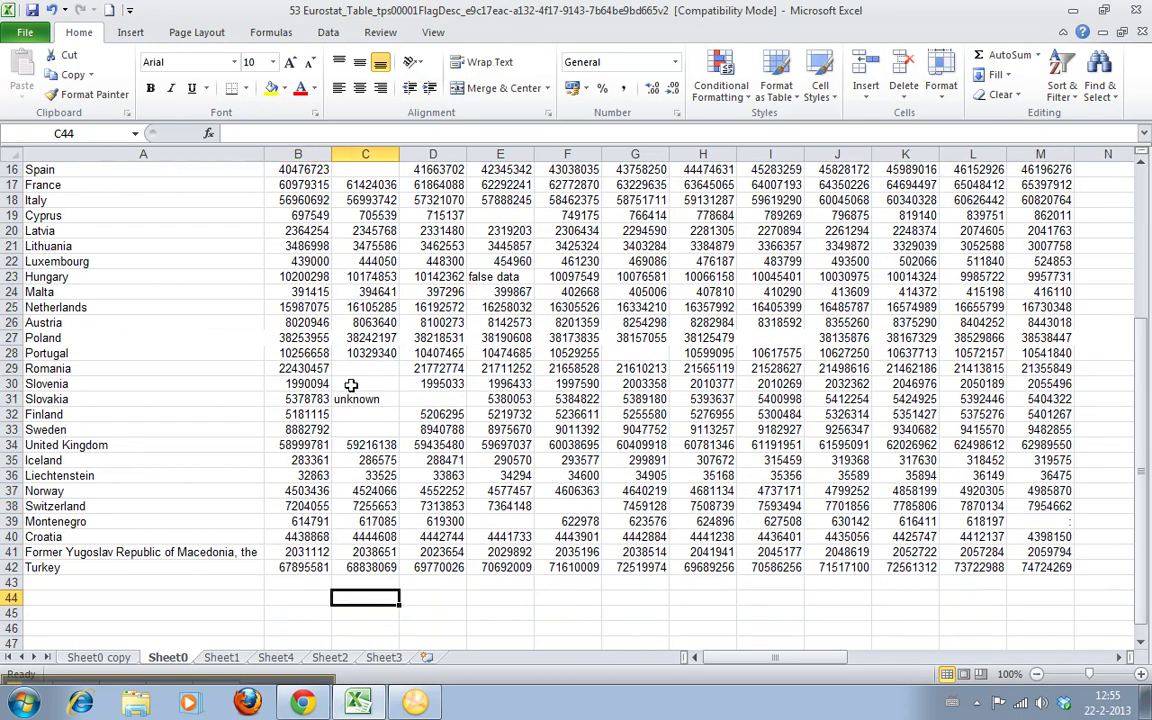
left_click(436, 398)
left_click(365, 399)
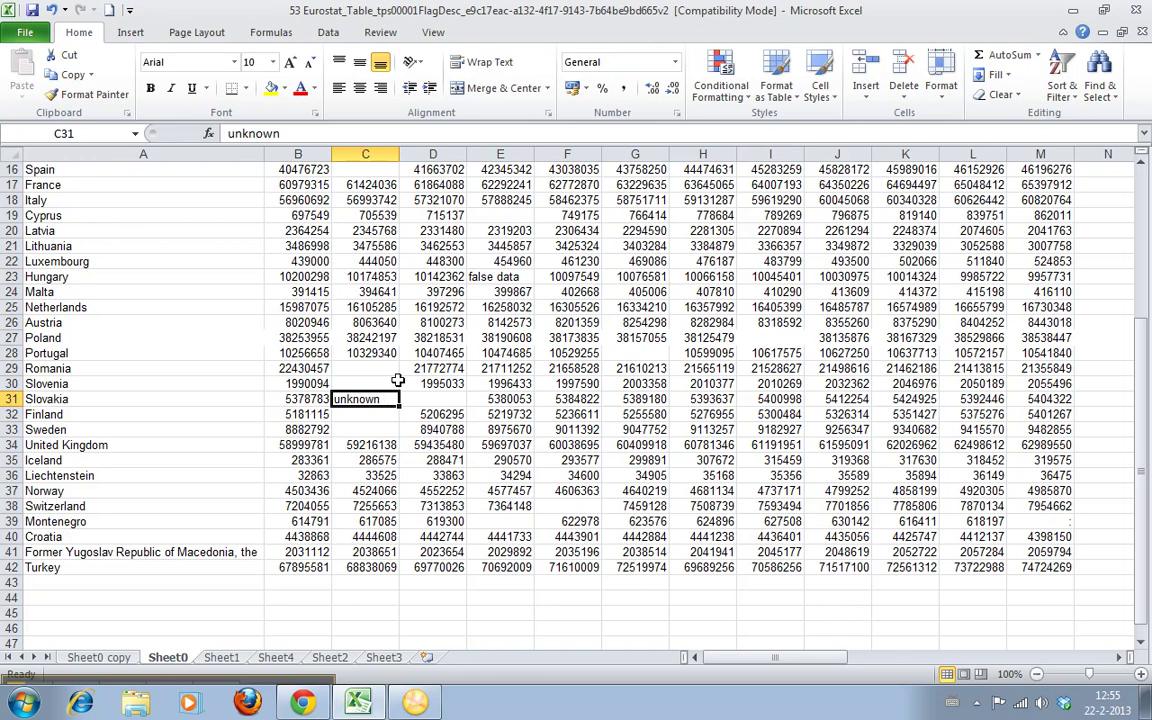
left_click(492, 277)
left_click(566, 516)
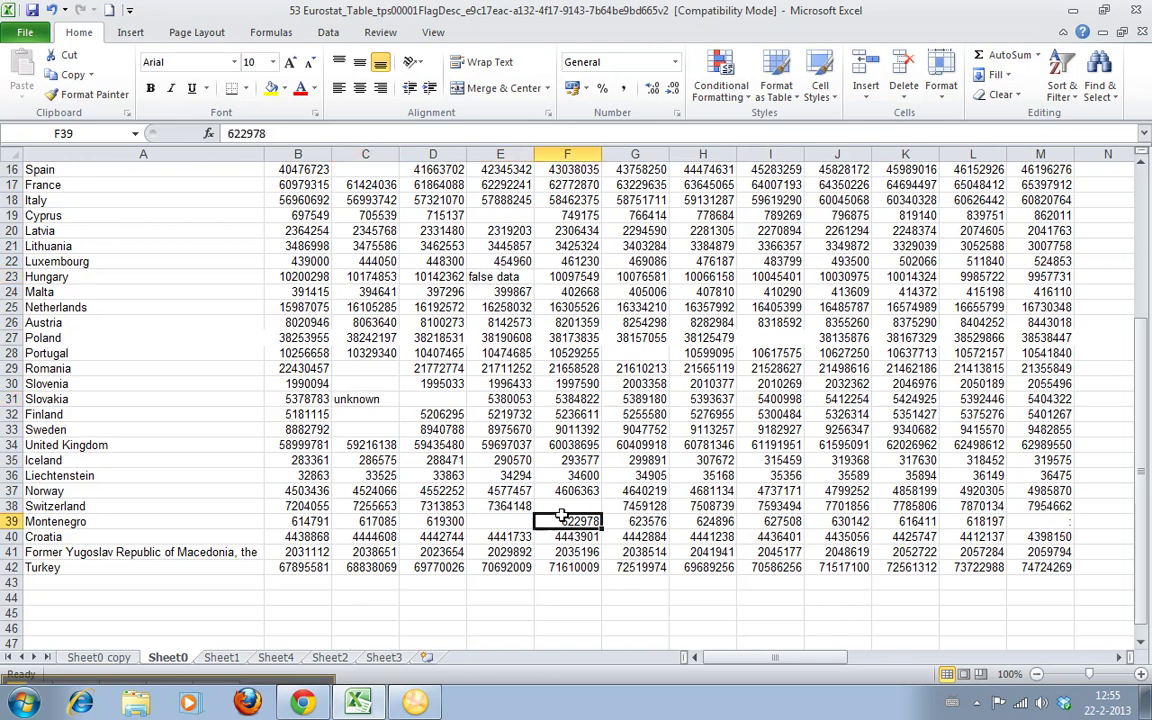
Enter -1000 in Switzerland's empty 2005 cell F38, then move to B43.
left_click(566, 507)
type("-1000")
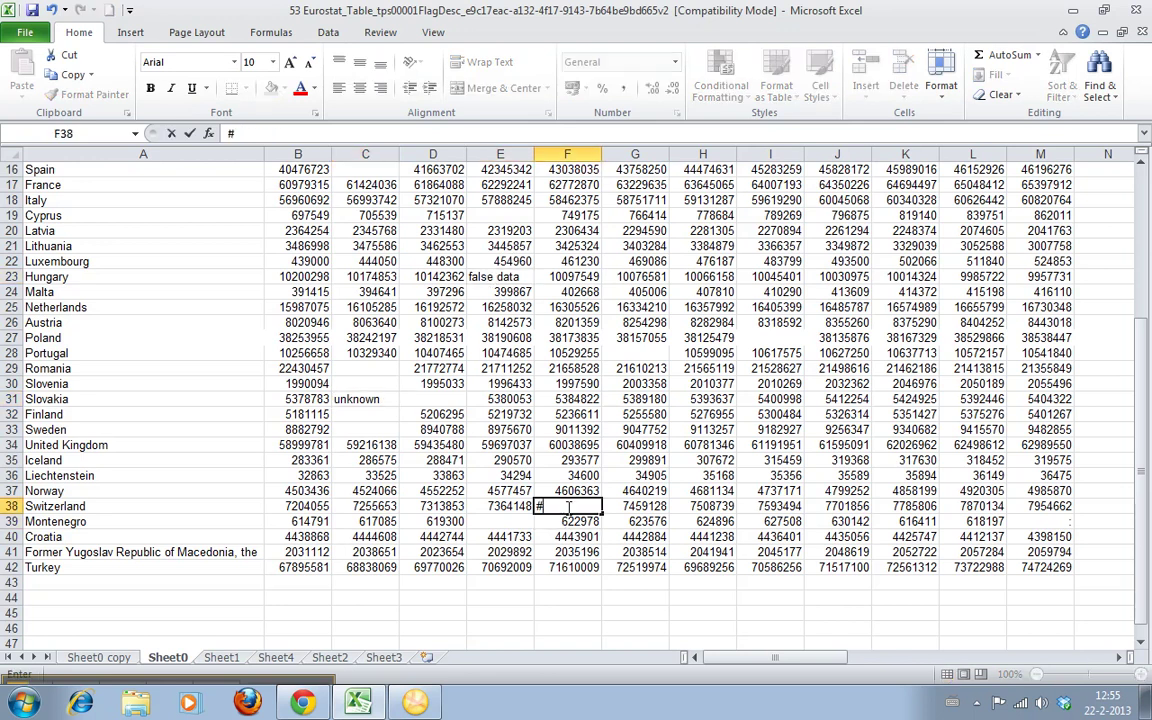
key("Return")
key("Down")
key("Down")
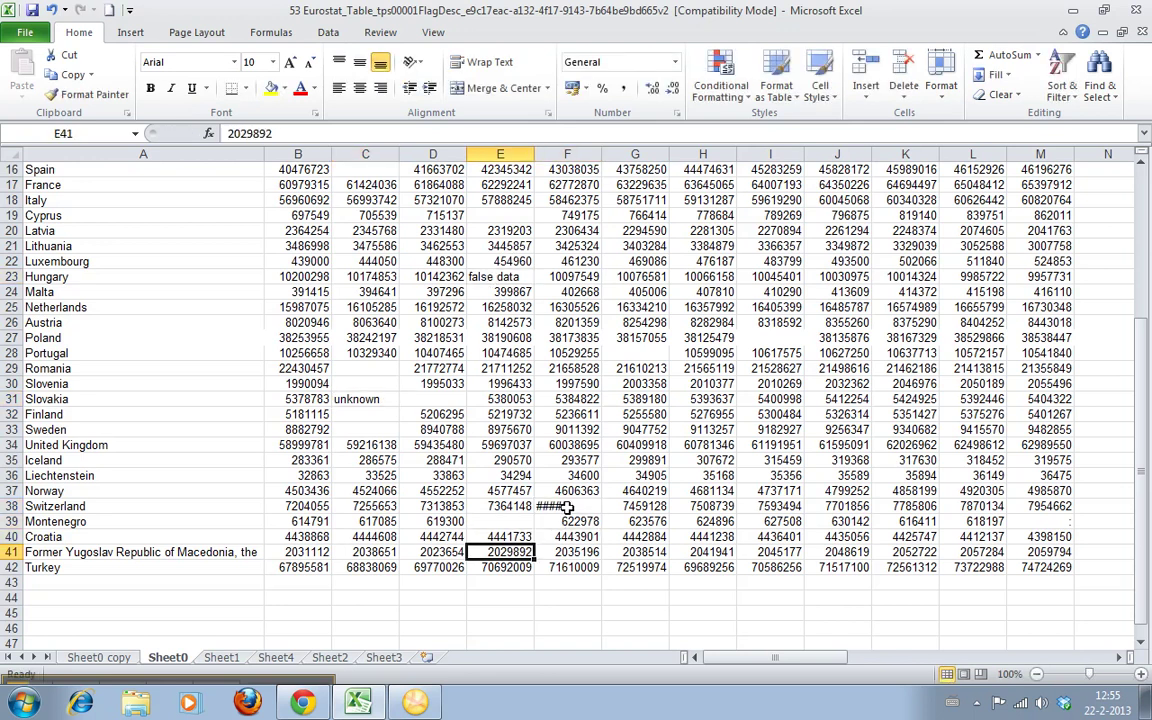
key("Down")
key("Down")
key("Left")
key("Left")
key("Left")
key("Left")
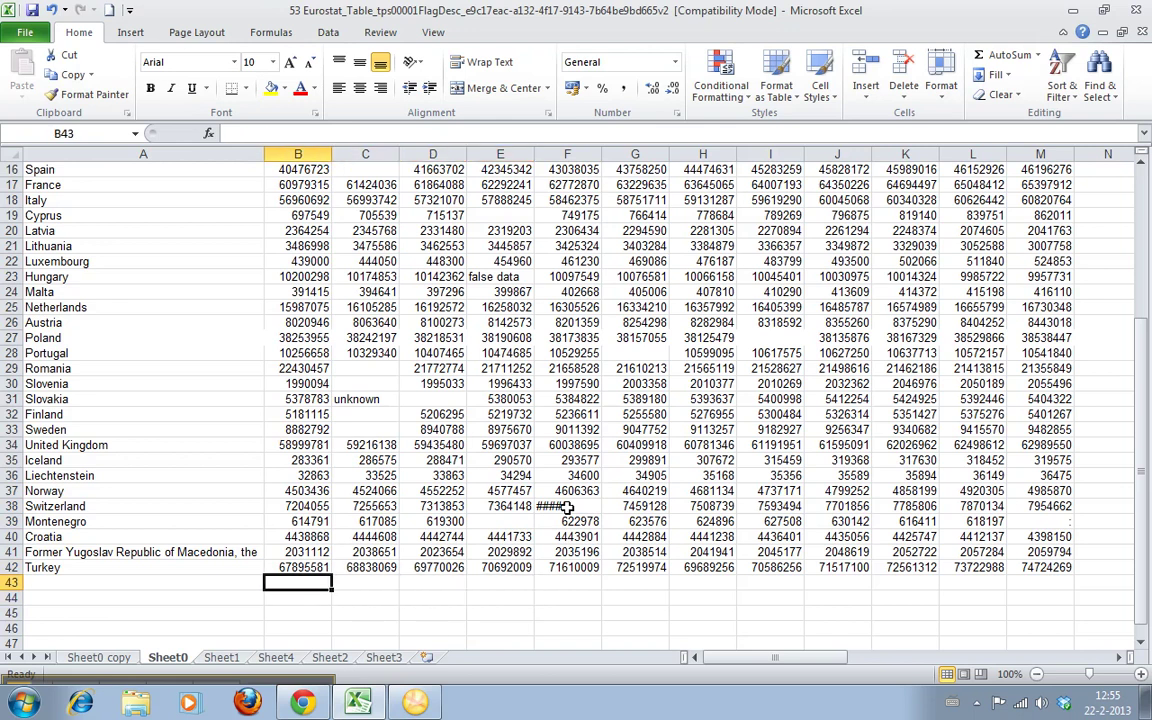
Enter =COUNT(B5:B42) in B43, which returns 38.
type("=count(")
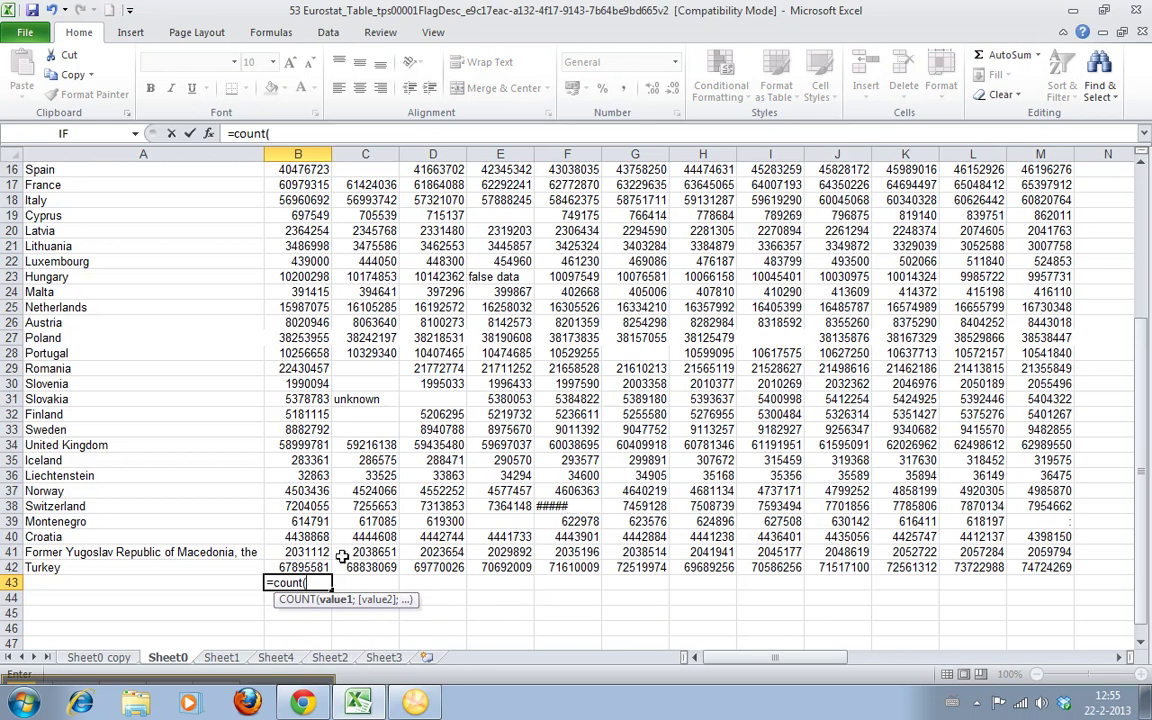
left_click_drag(316, 567, 298, 185)
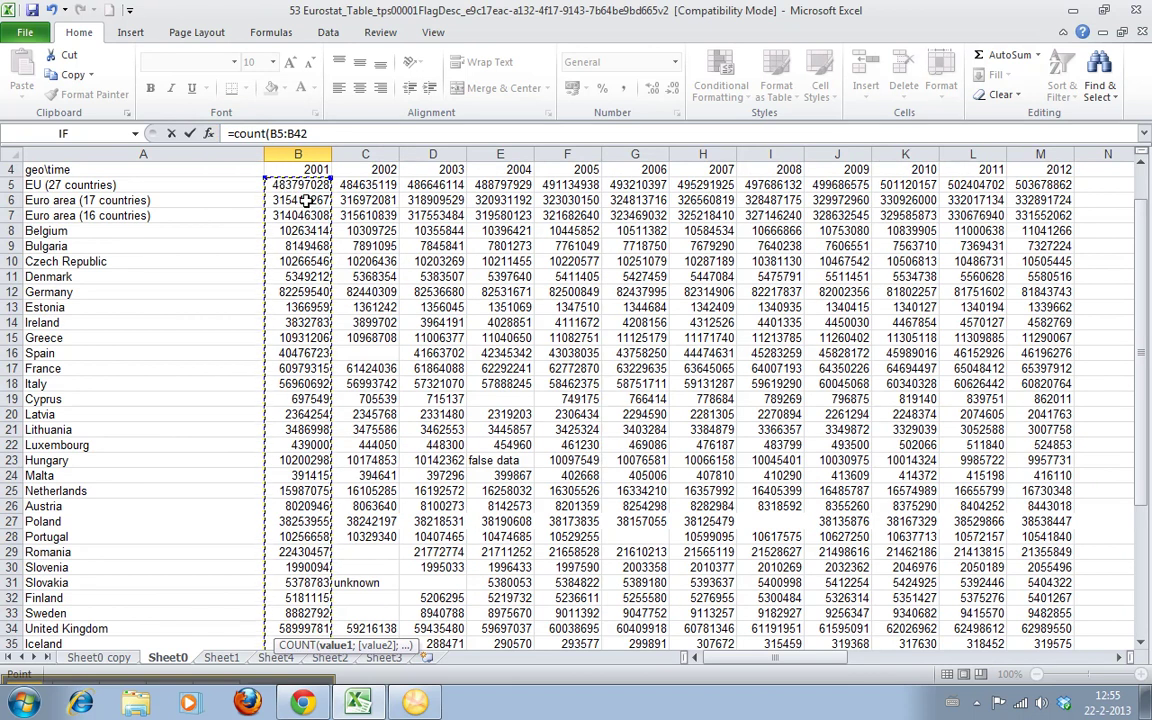
key("Return")
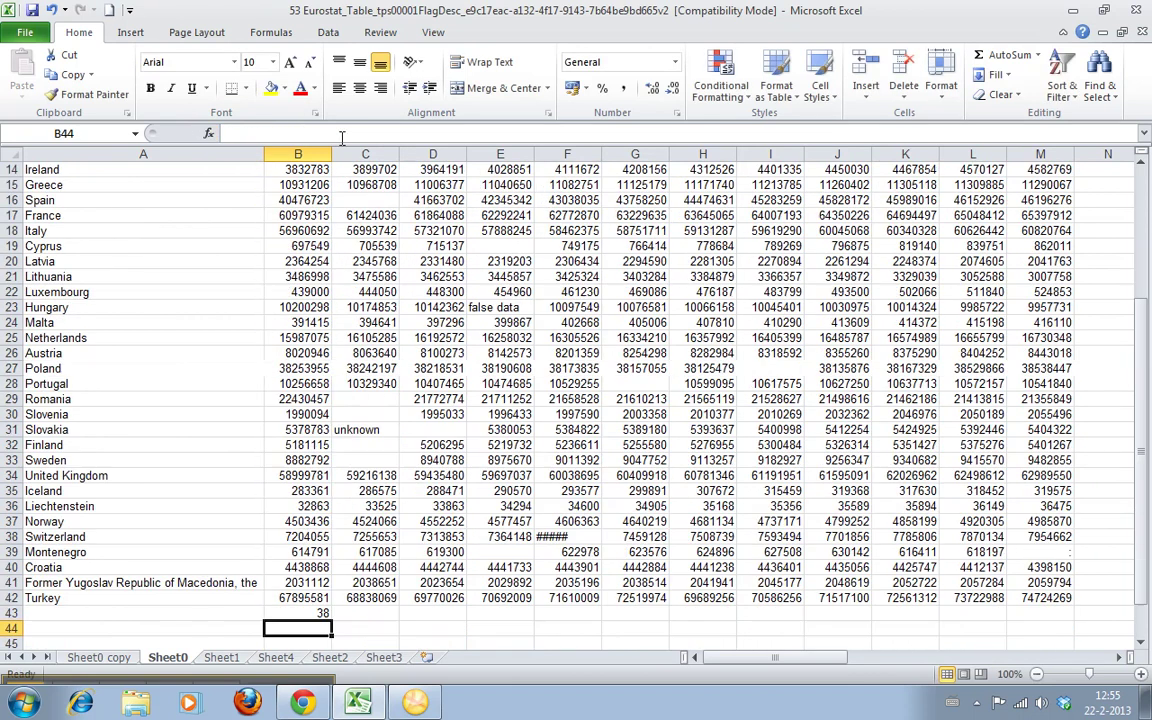
key("Up")
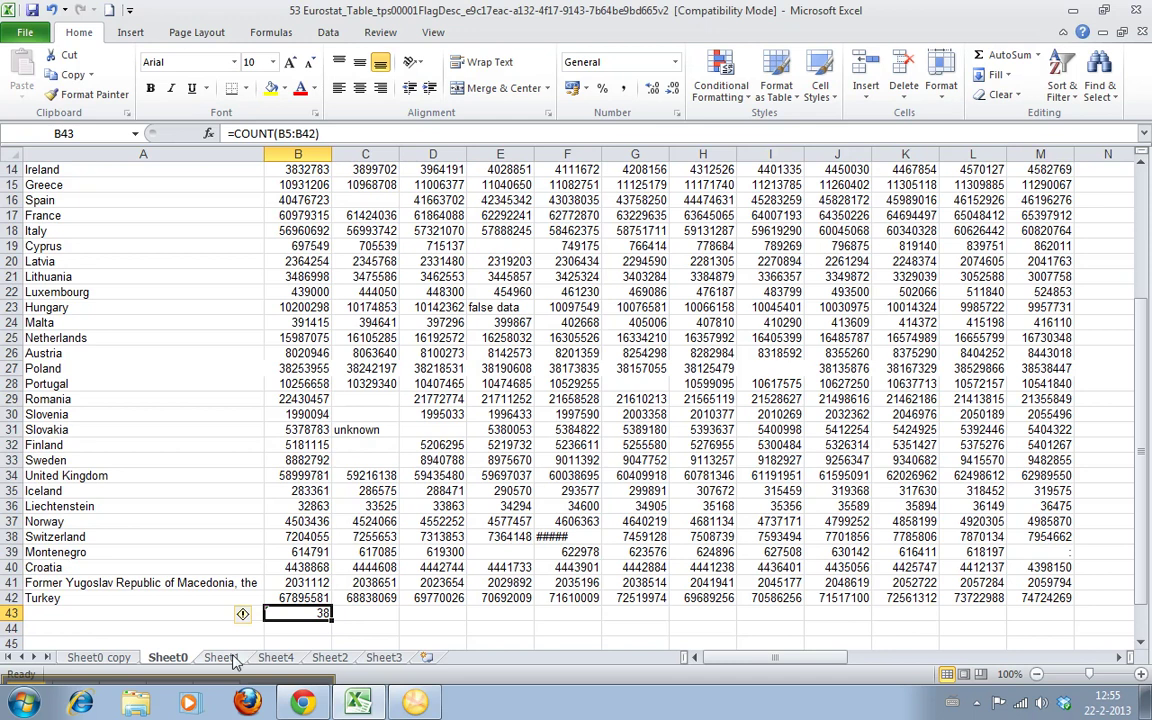
mouse_move(250, 620)
Fill the B43 COUNT formula across to M43, then select B44.
left_click_drag(330, 620, 1052, 625)
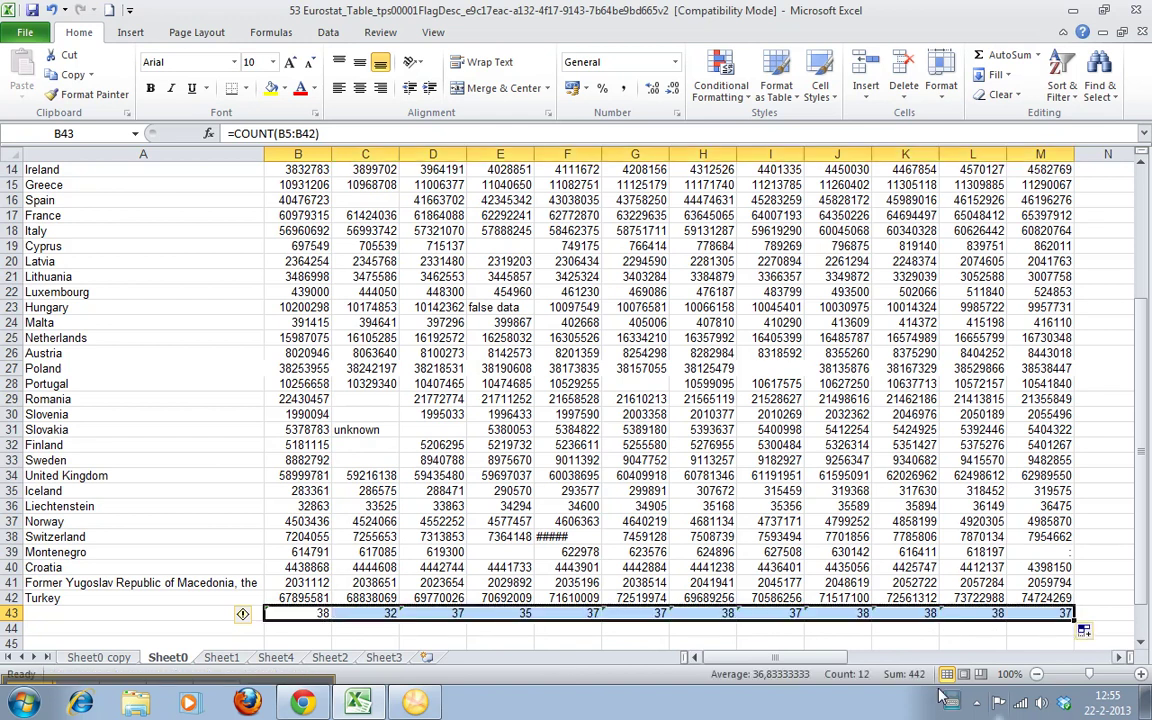
left_click(566, 642)
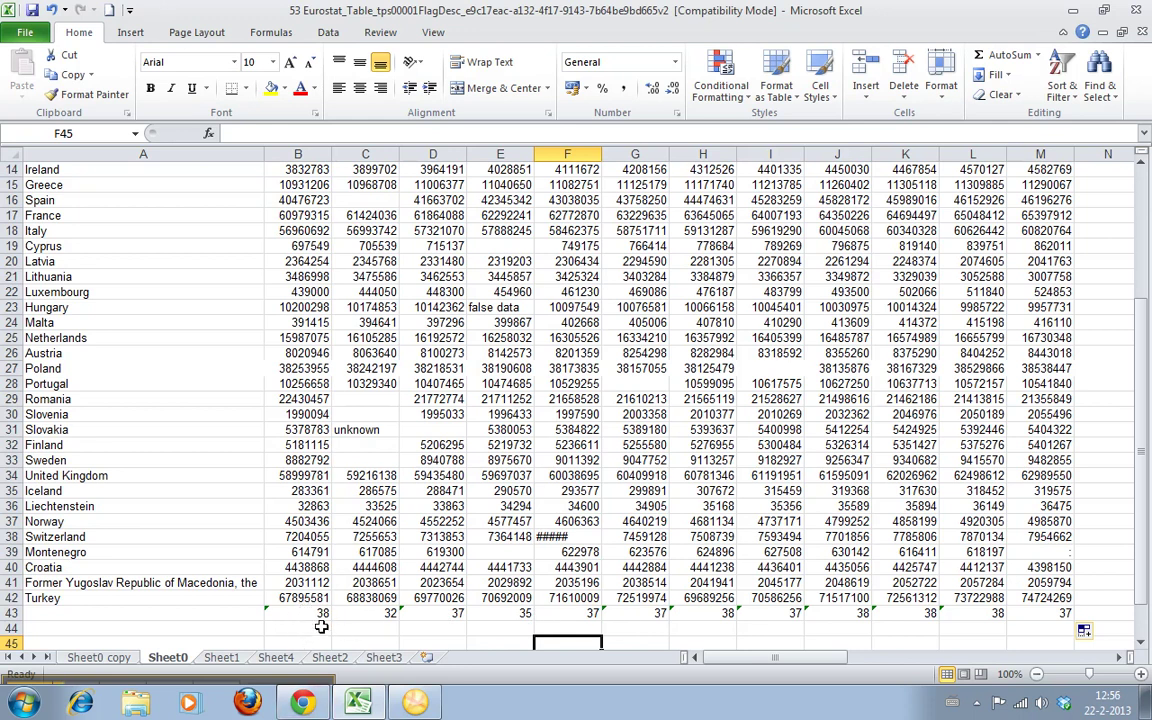
left_click(321, 628)
Enter =COUNTBLANK(B5:B42) in B44, returning 0, and copy it.
type("=cou")
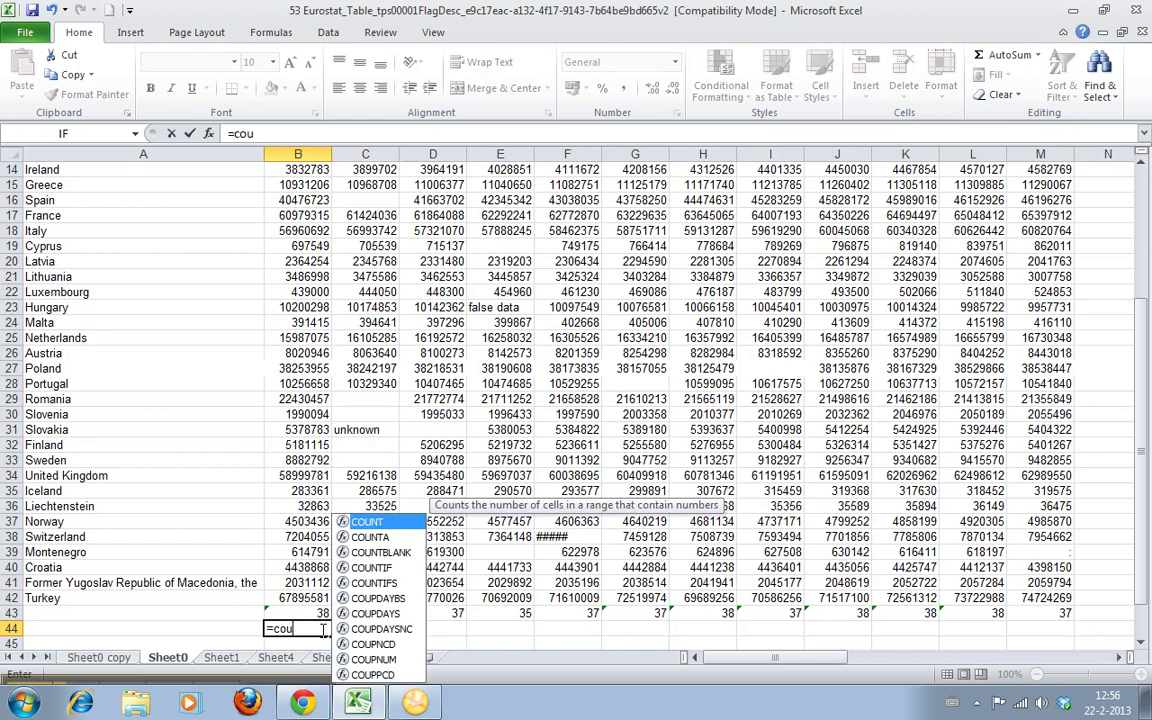
type("ntblank")
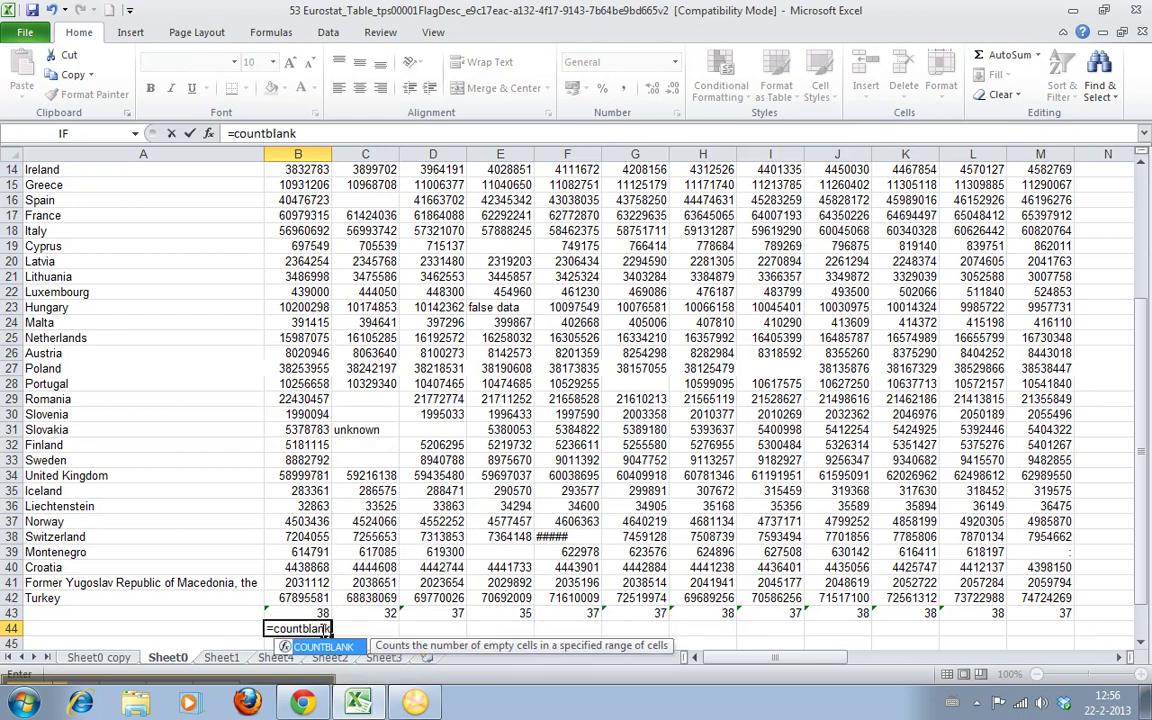
type("(")
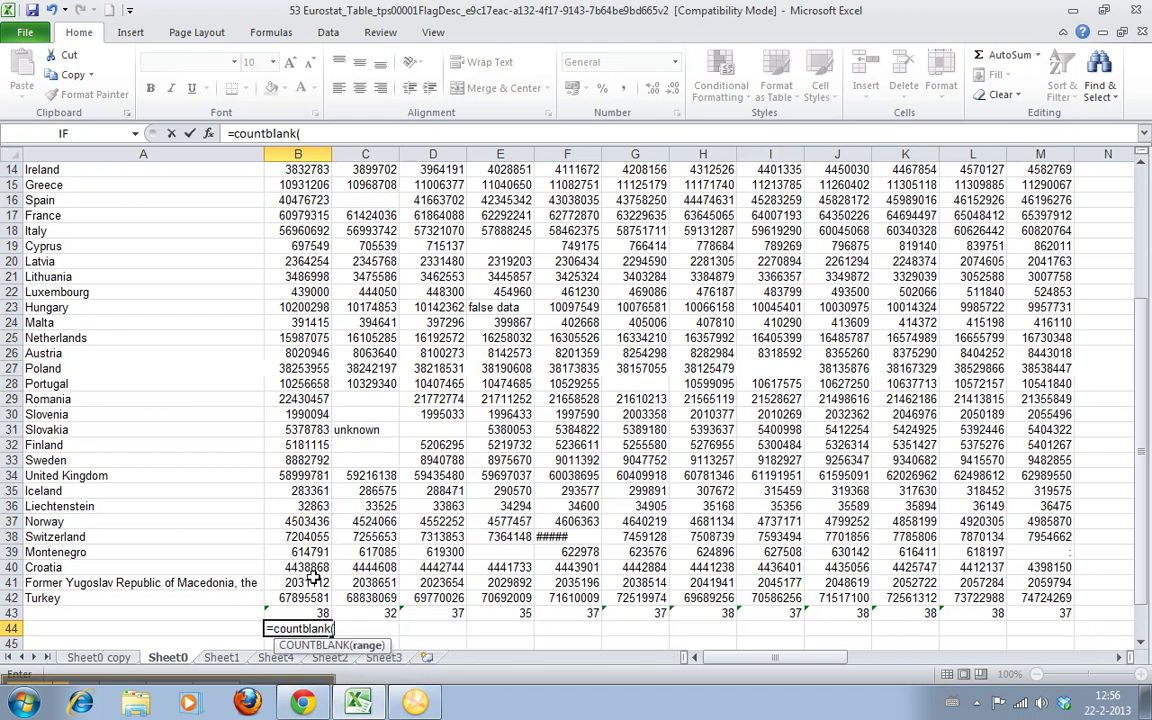
left_click_drag(298, 597, 305, 215)
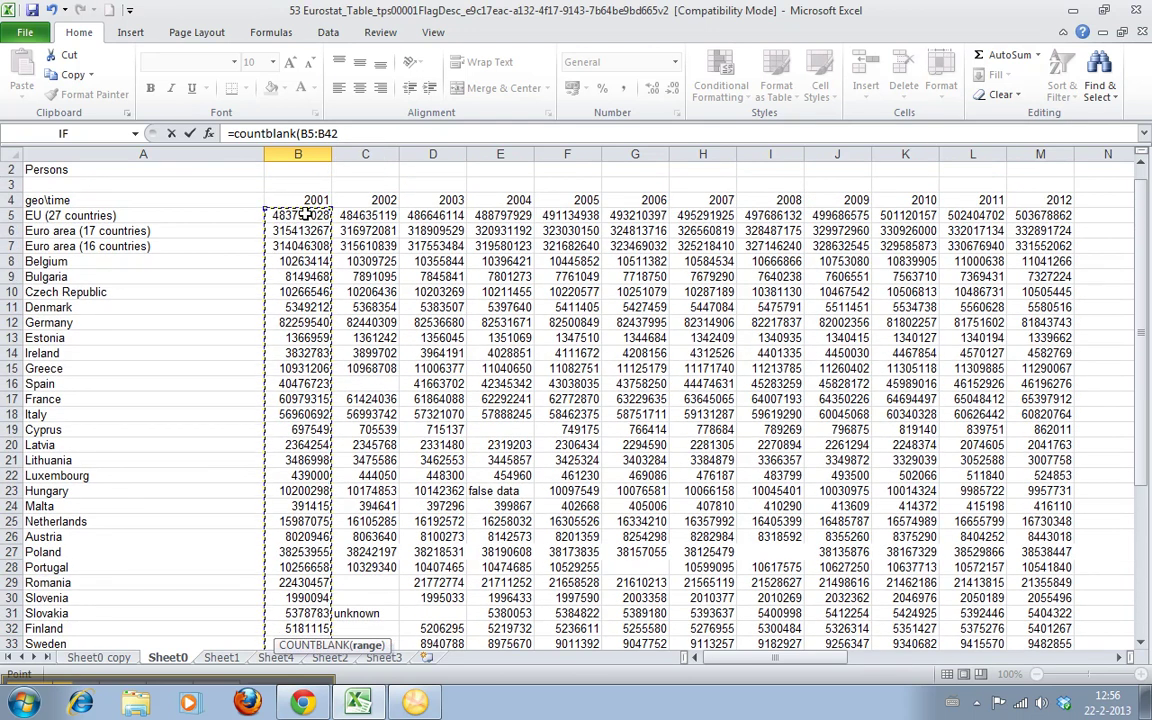
key("Return")
key("Up")
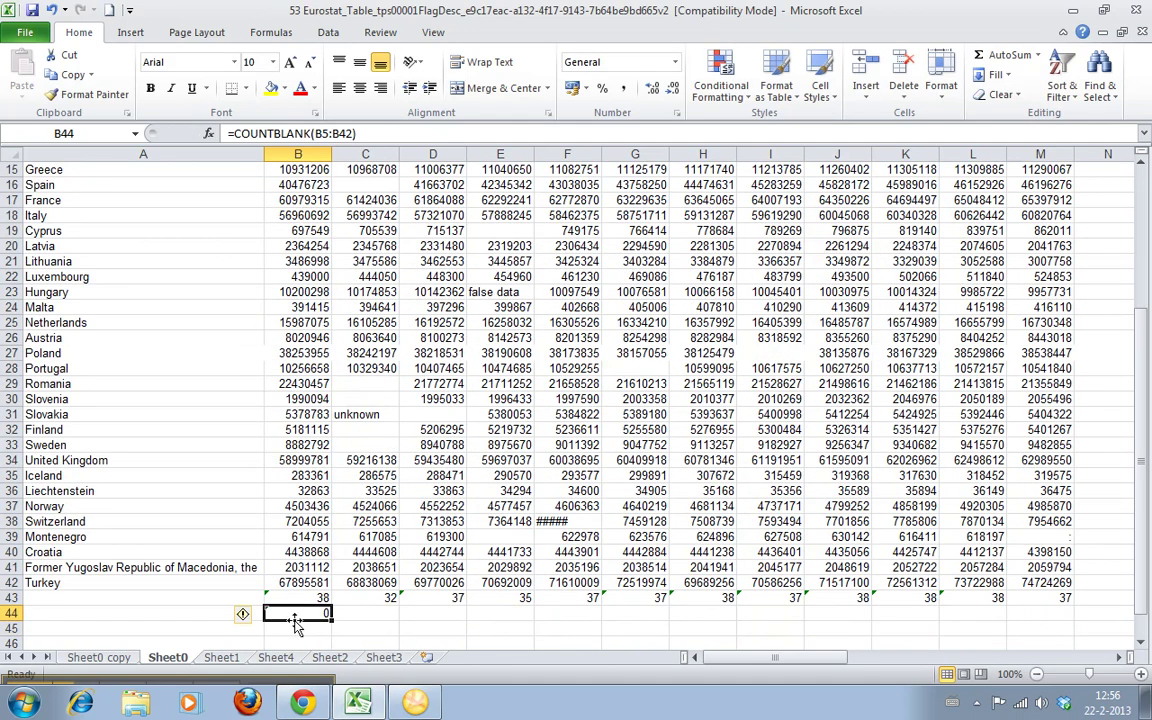
left_click(68, 74)
Paste the COUNTBLANK formula into C44:M44 and clear the copy outline.
left_click_drag(350, 613, 1030, 613)
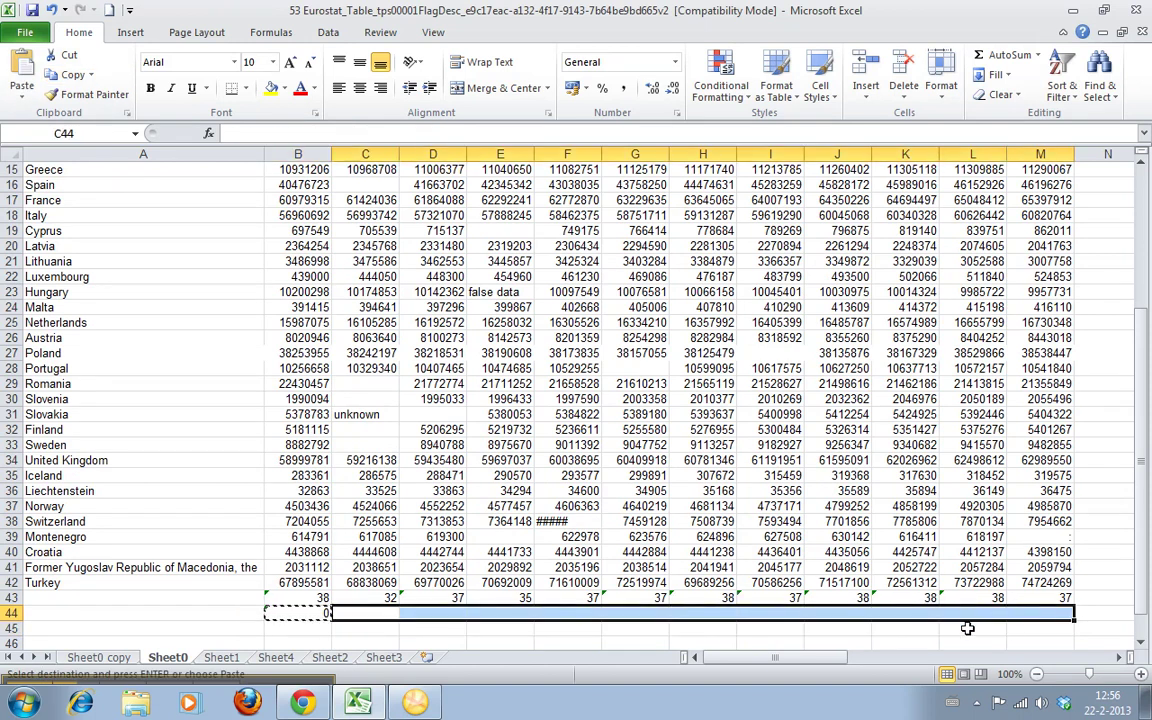
left_click(22, 72)
left_click(298, 628)
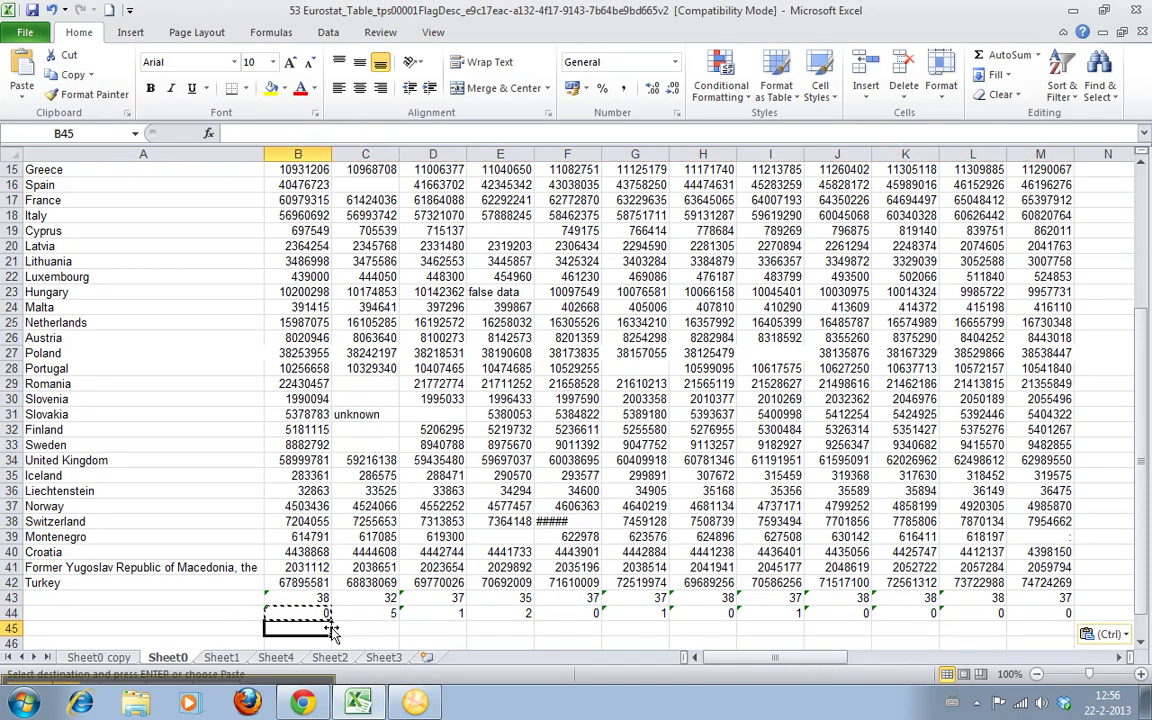
key("Escape")
Check the row 44 formulas in B44 through G44 and the 'unknown' entry in C31.
left_click(365, 613)
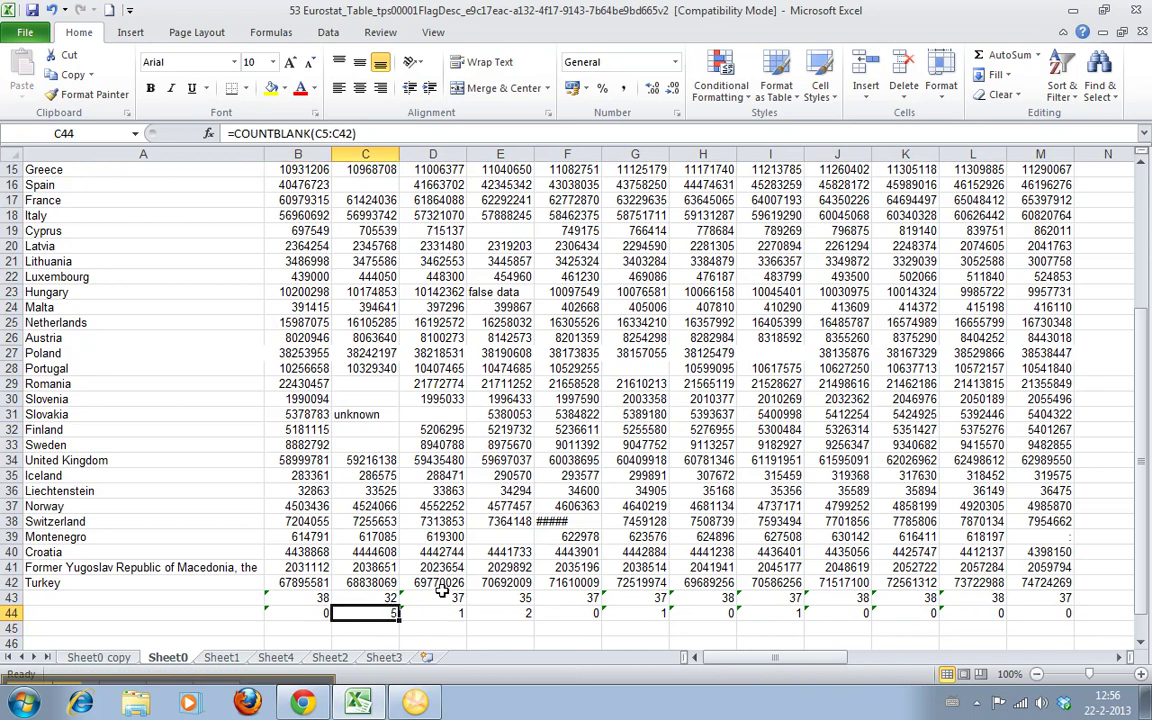
left_click(442, 612)
left_click(508, 614)
left_click(568, 613)
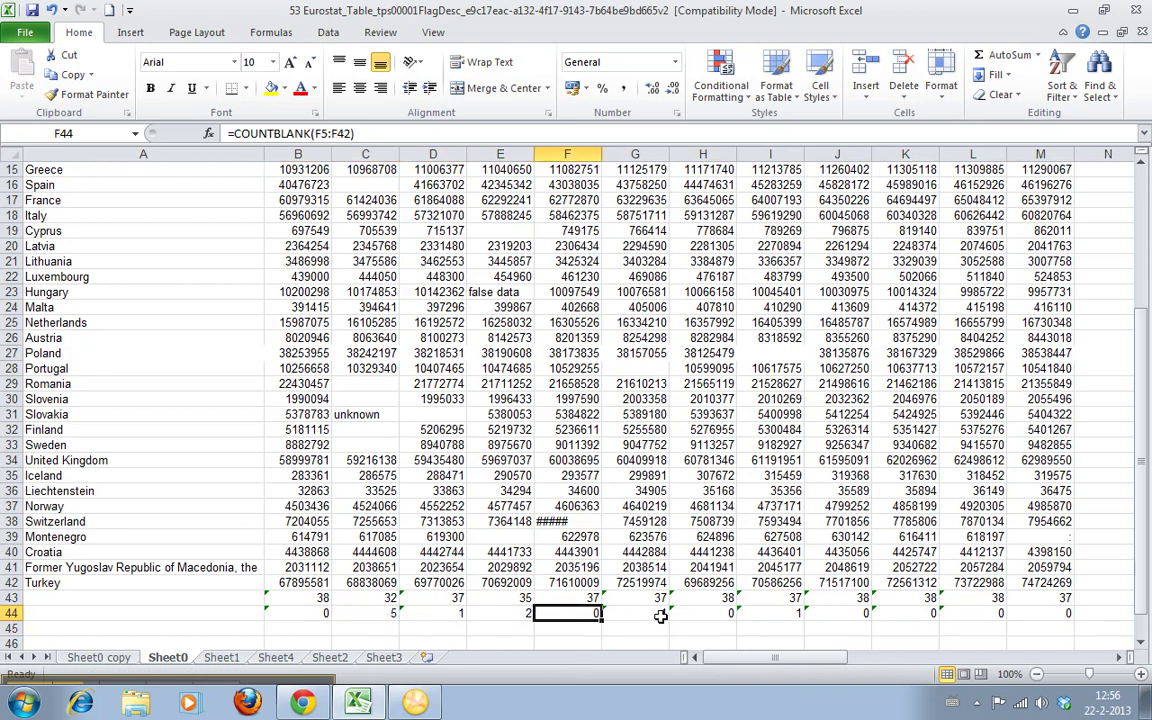
left_click(635, 613)
left_click(298, 613)
left_click(379, 614)
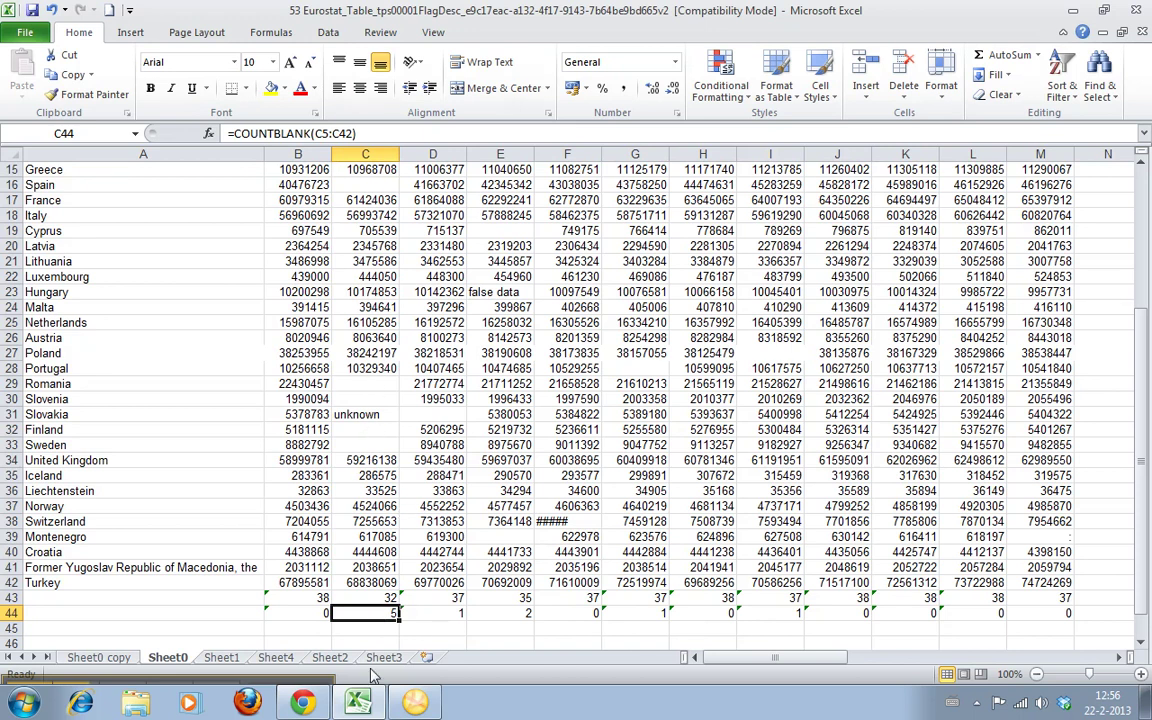
left_click(360, 413)
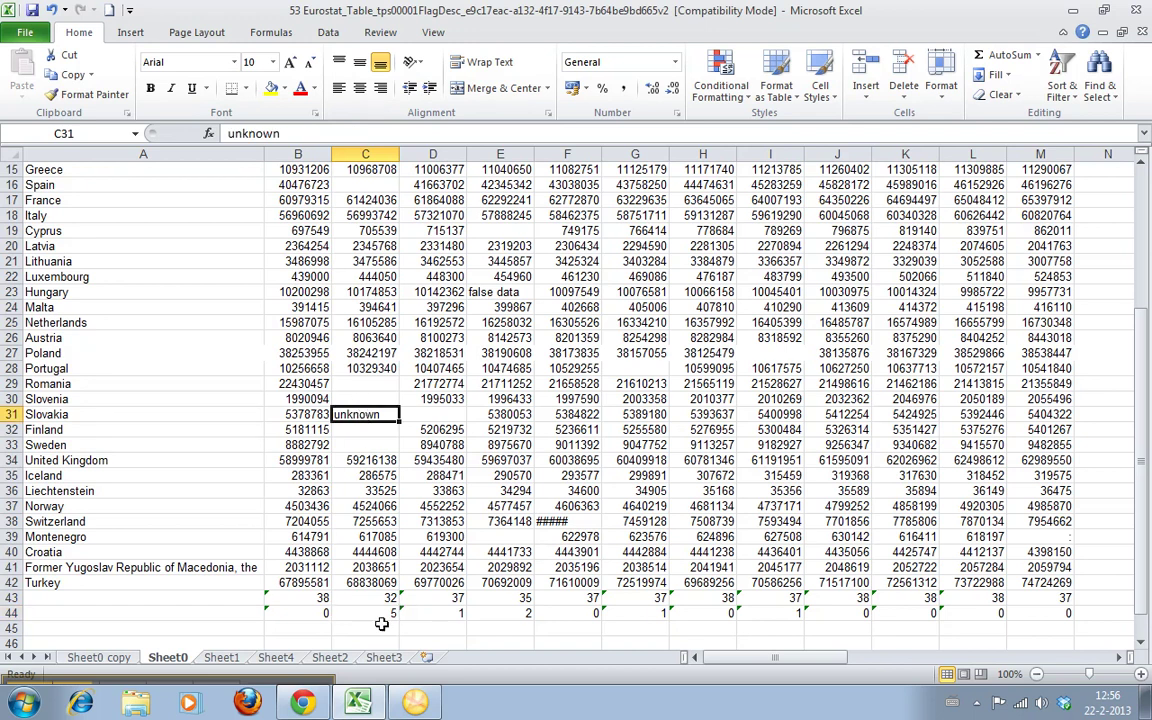
left_click(297, 624)
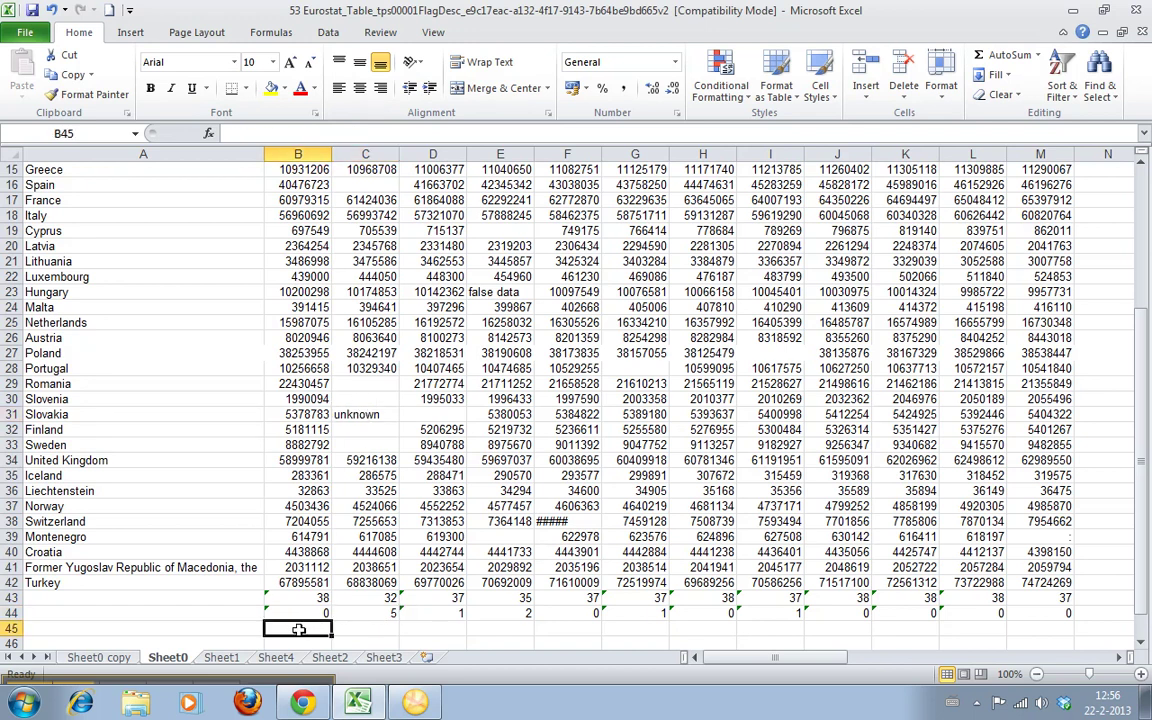
Enter =COUNTA(B5:B42) in B45, which counts 38 non-empty cells.
type("=counta")
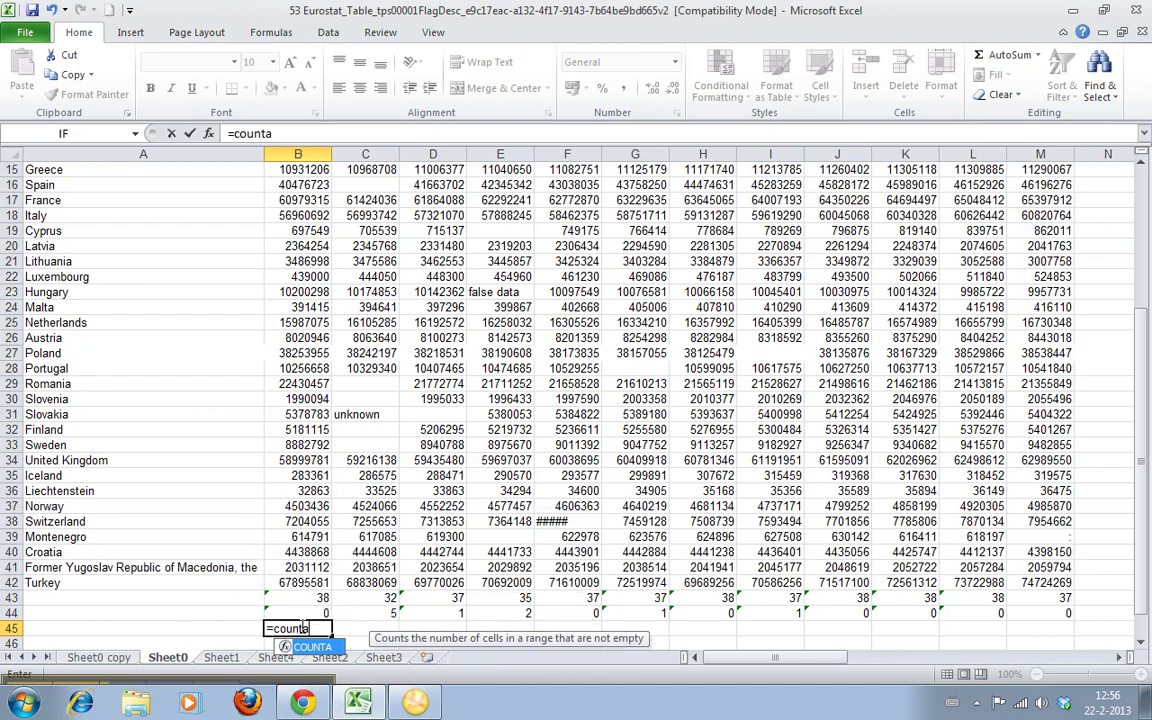
type("(")
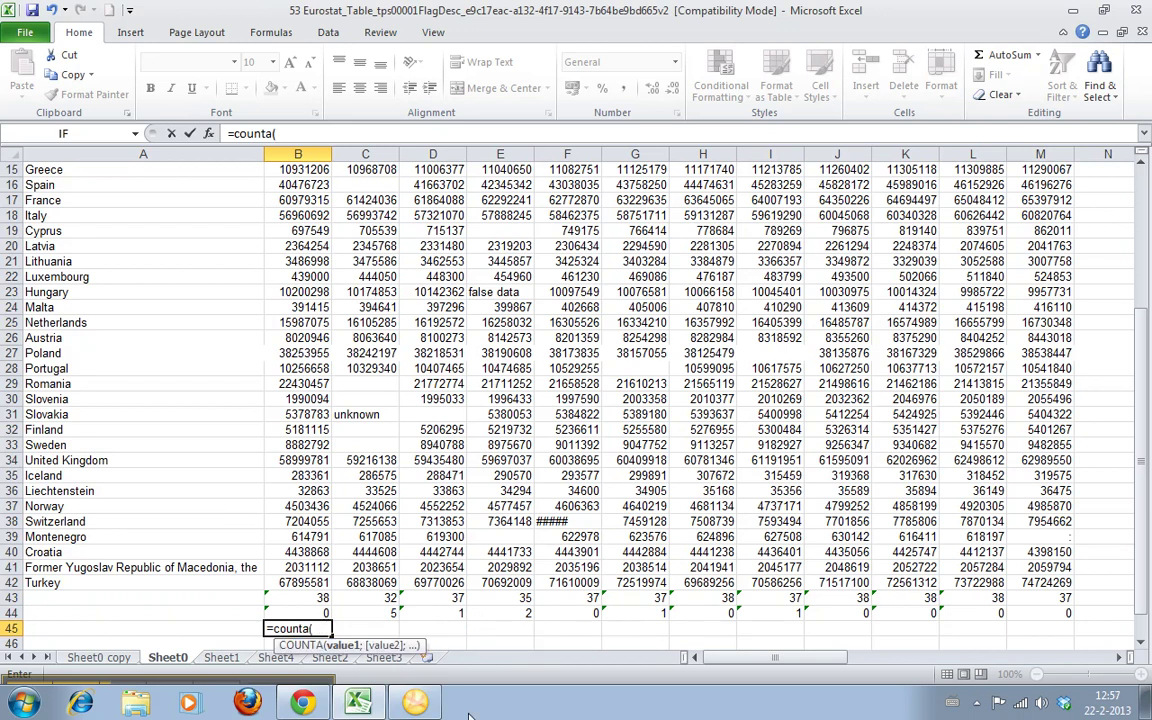
left_click_drag(295, 587, 296, 200)
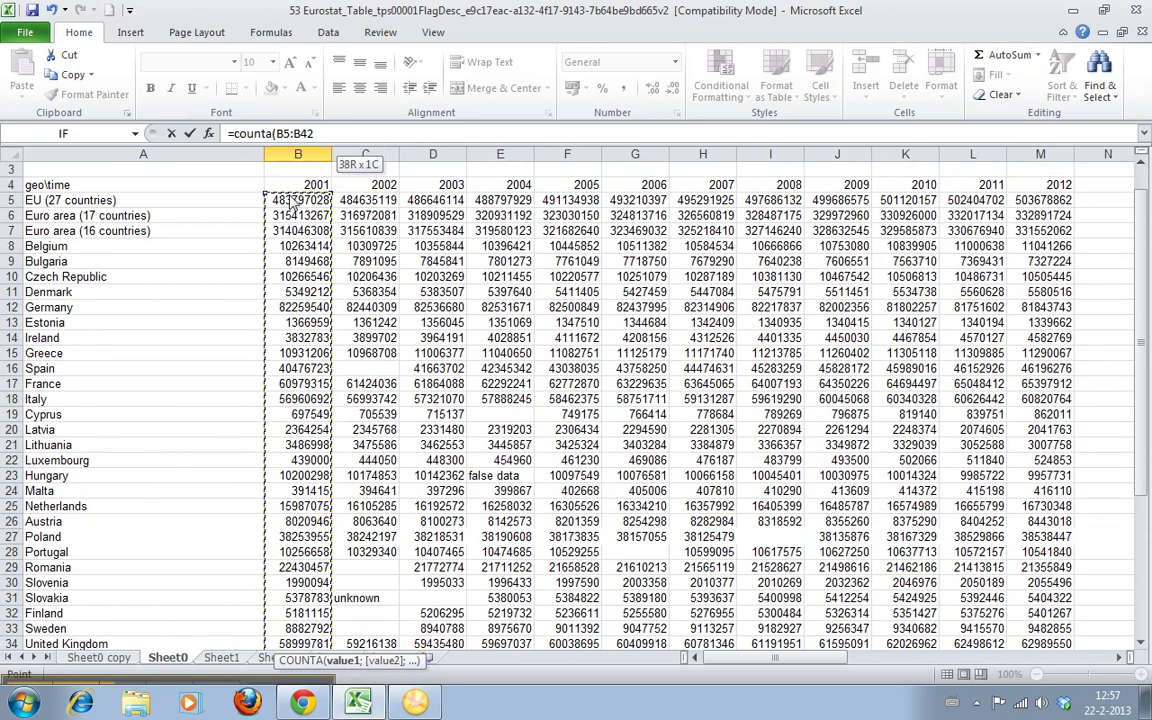
key("Return")
key("Up")
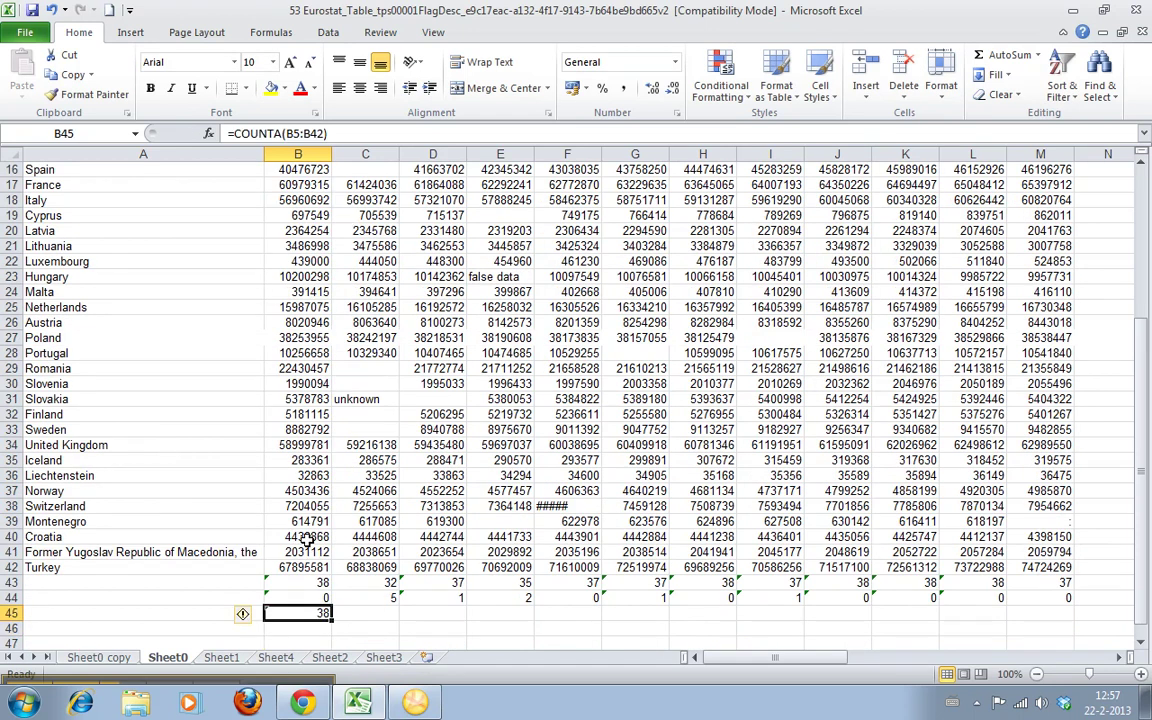
Copy the COUNTA formula from B45 across row 45 to column M.
left_click(313, 598)
left_click(315, 612)
left_click_drag(333, 620, 1040, 612)
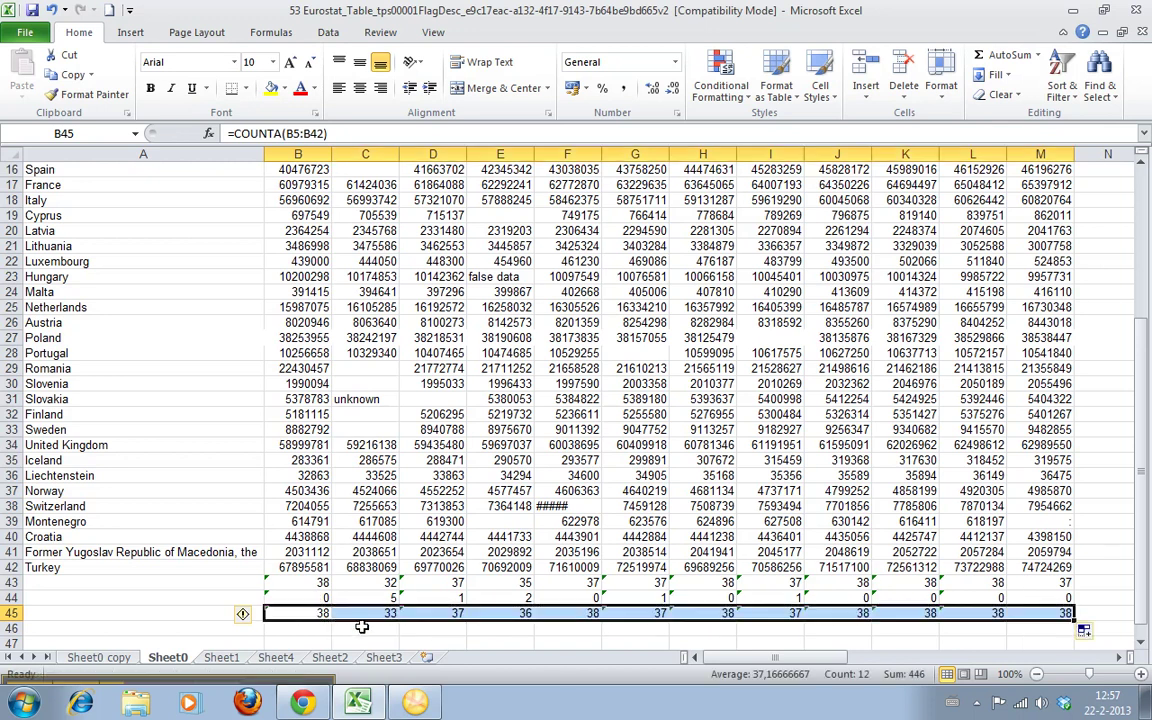
left_click(370, 612)
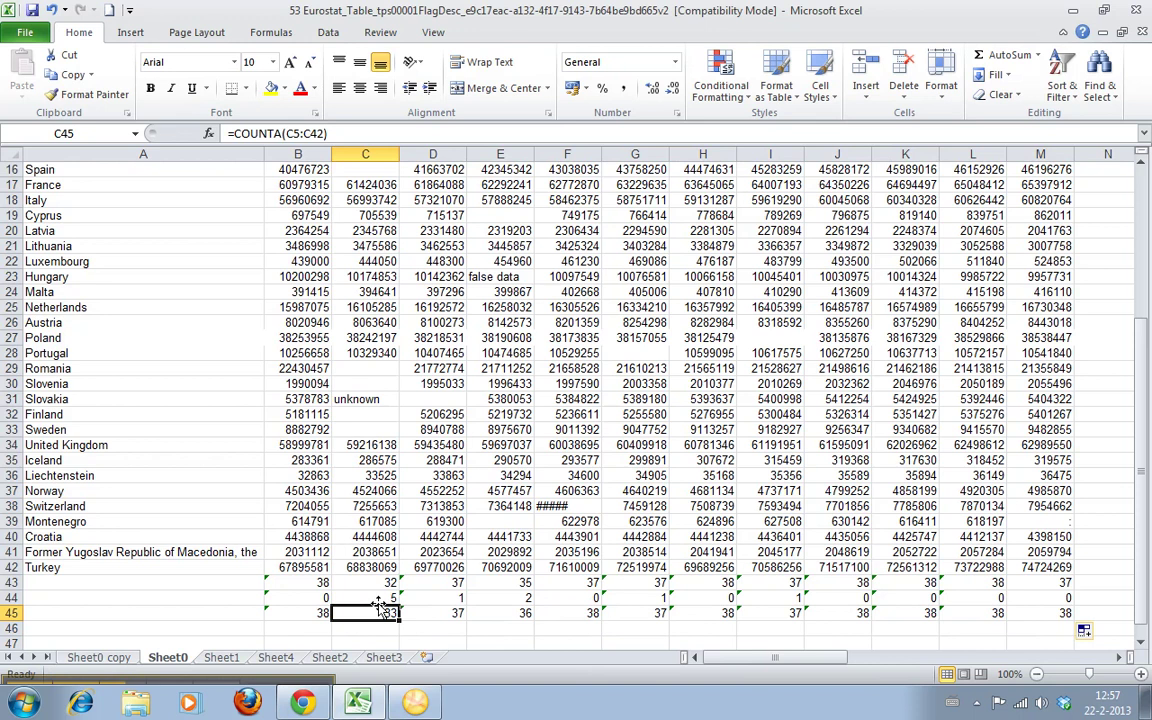
left_click(383, 628)
left_click(377, 584)
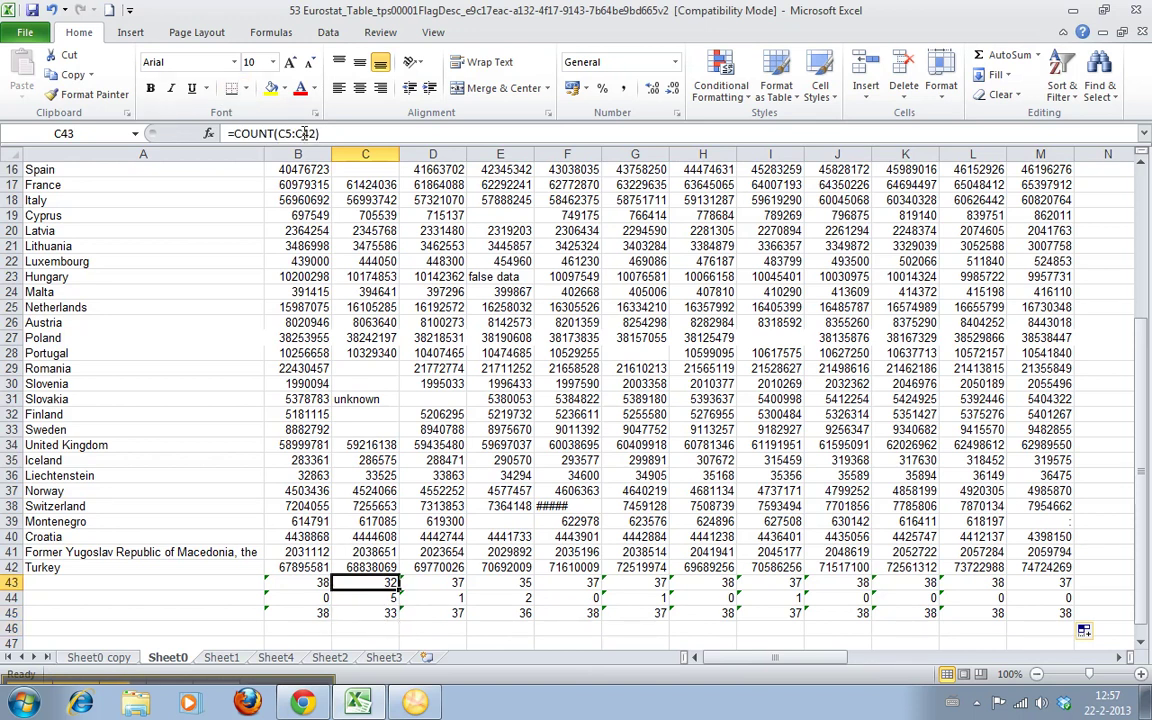
left_click(379, 616)
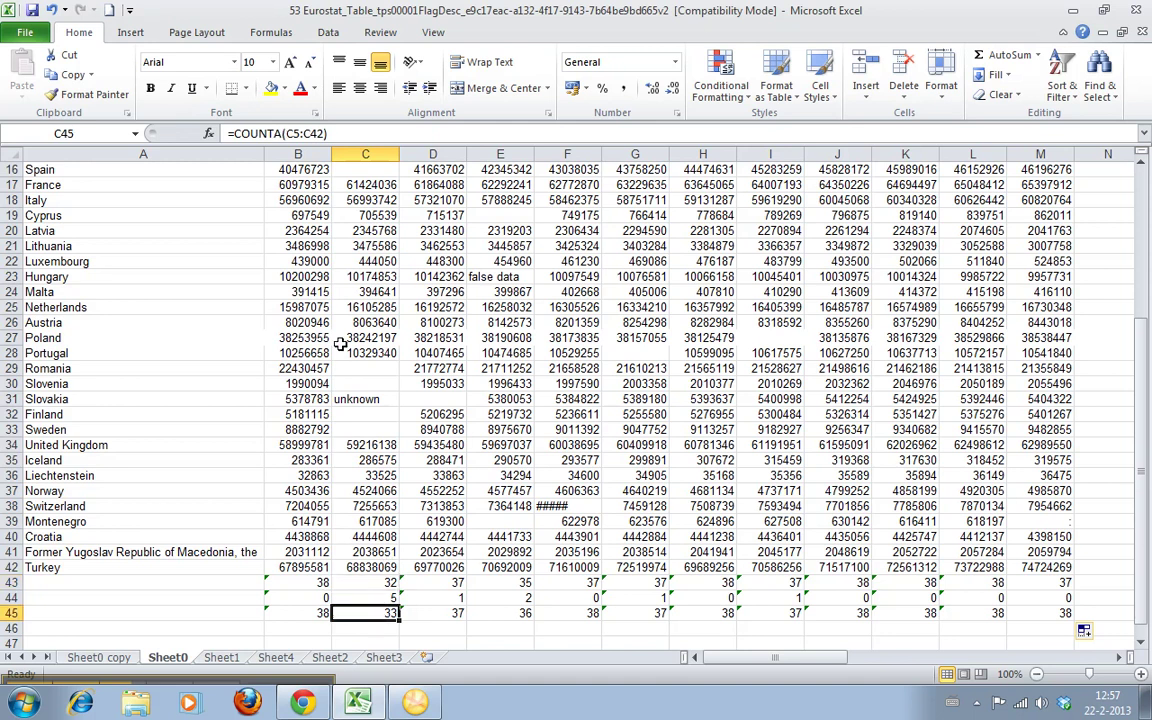
left_click(368, 586)
left_click(208, 133)
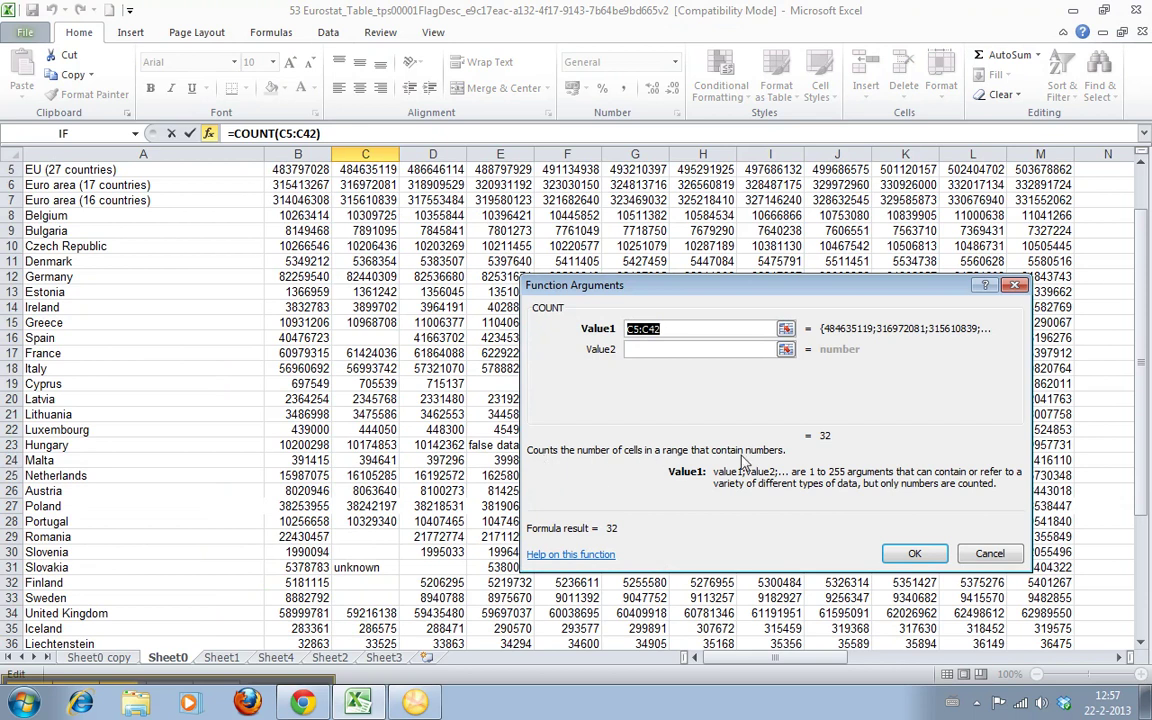
left_click(989, 554)
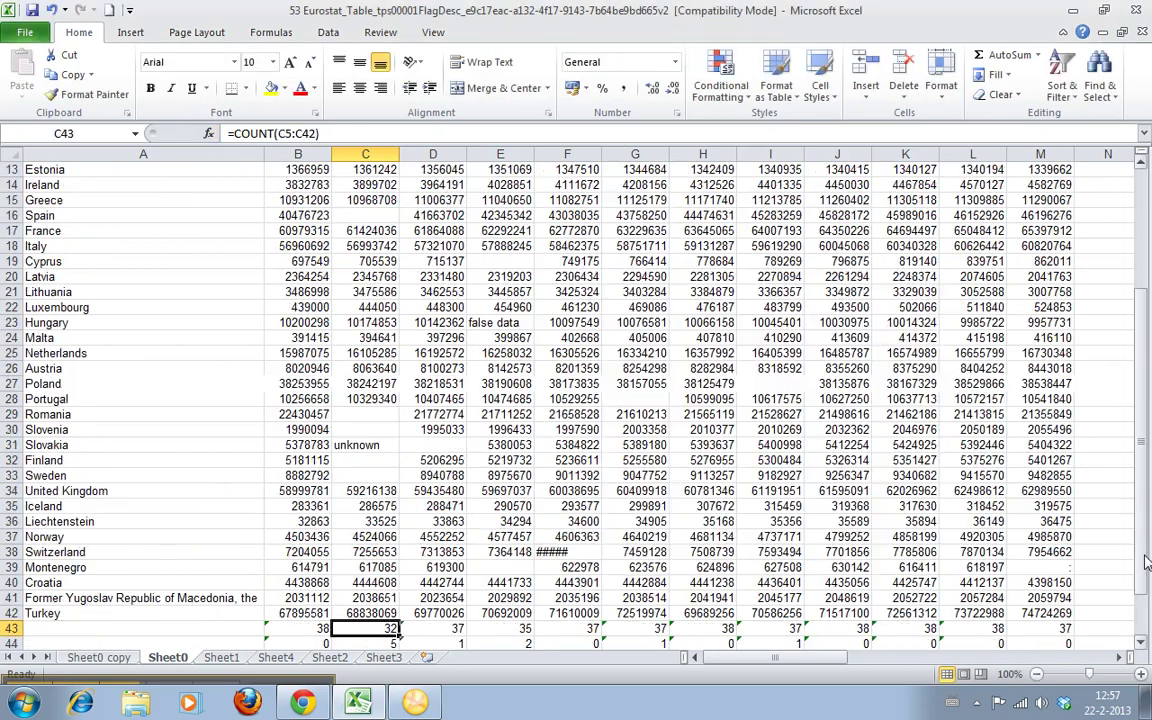
scroll(641, 589, "down", 10)
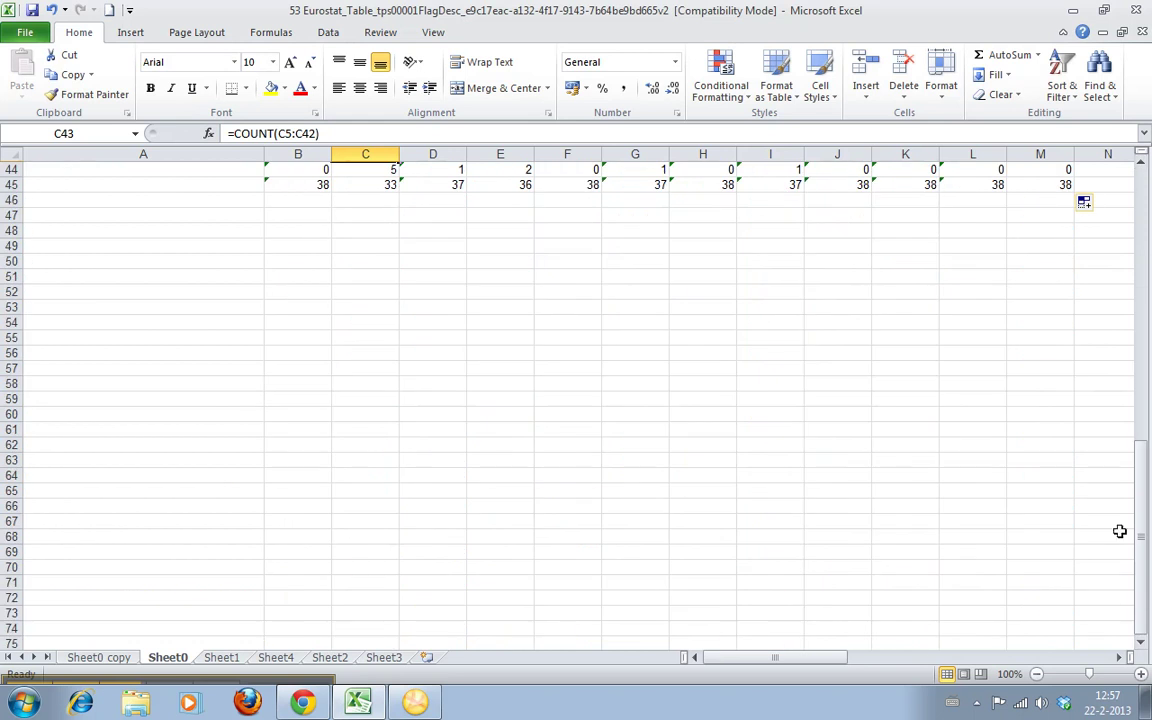
left_click_drag(1141, 532, 1141, 483)
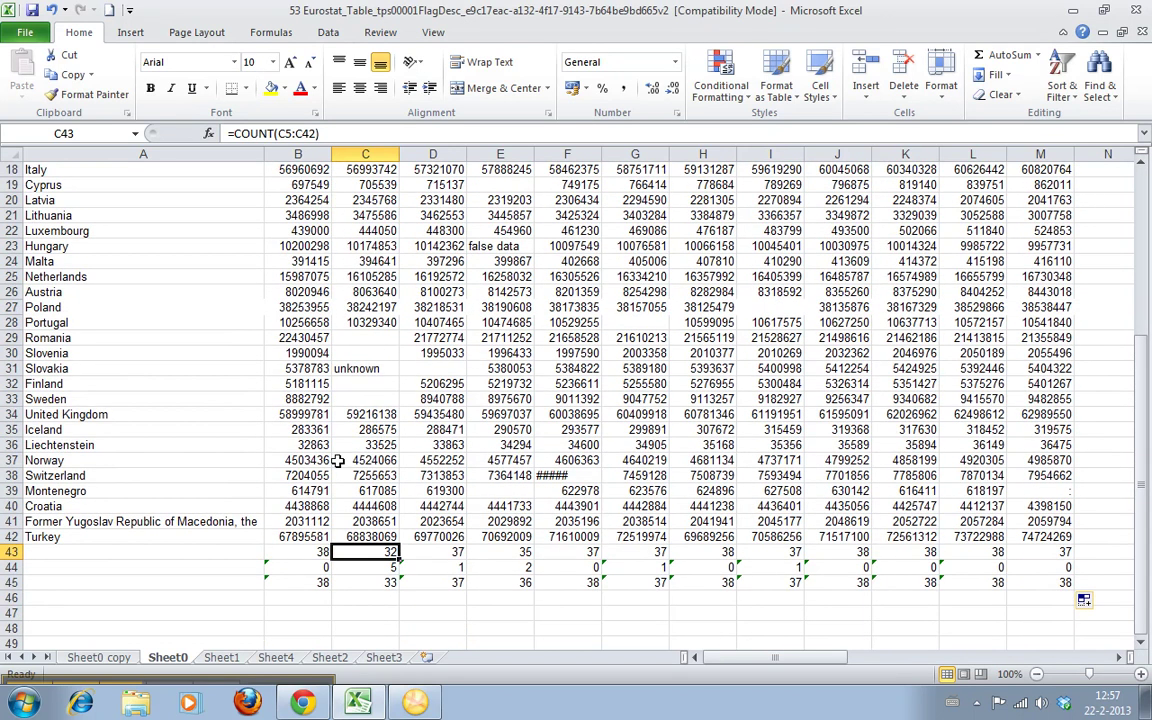
left_click(362, 582)
left_click(209, 133)
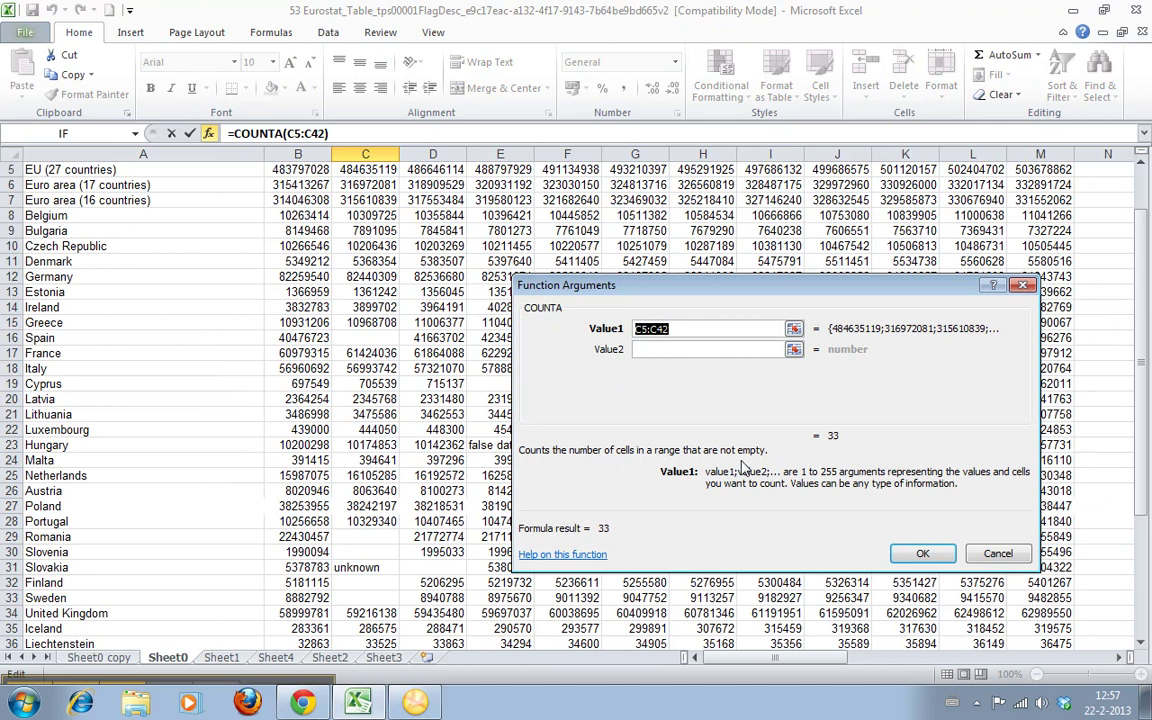
left_click(942, 552)
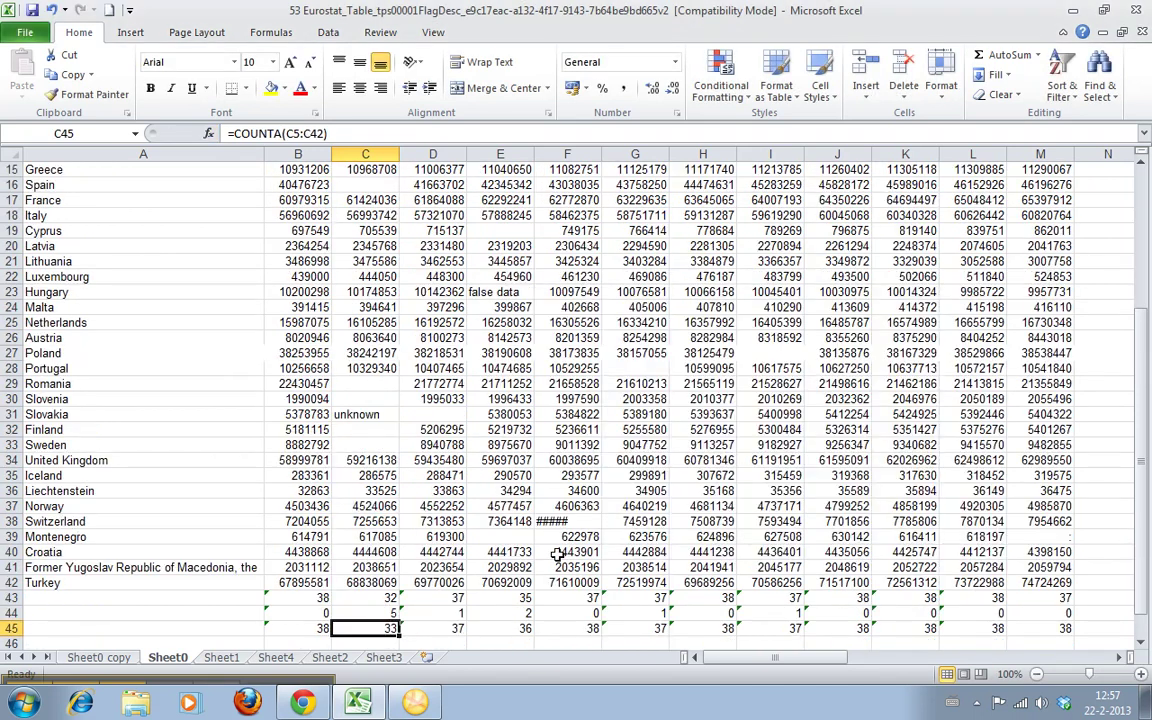
left_click(370, 398)
left_click(385, 414)
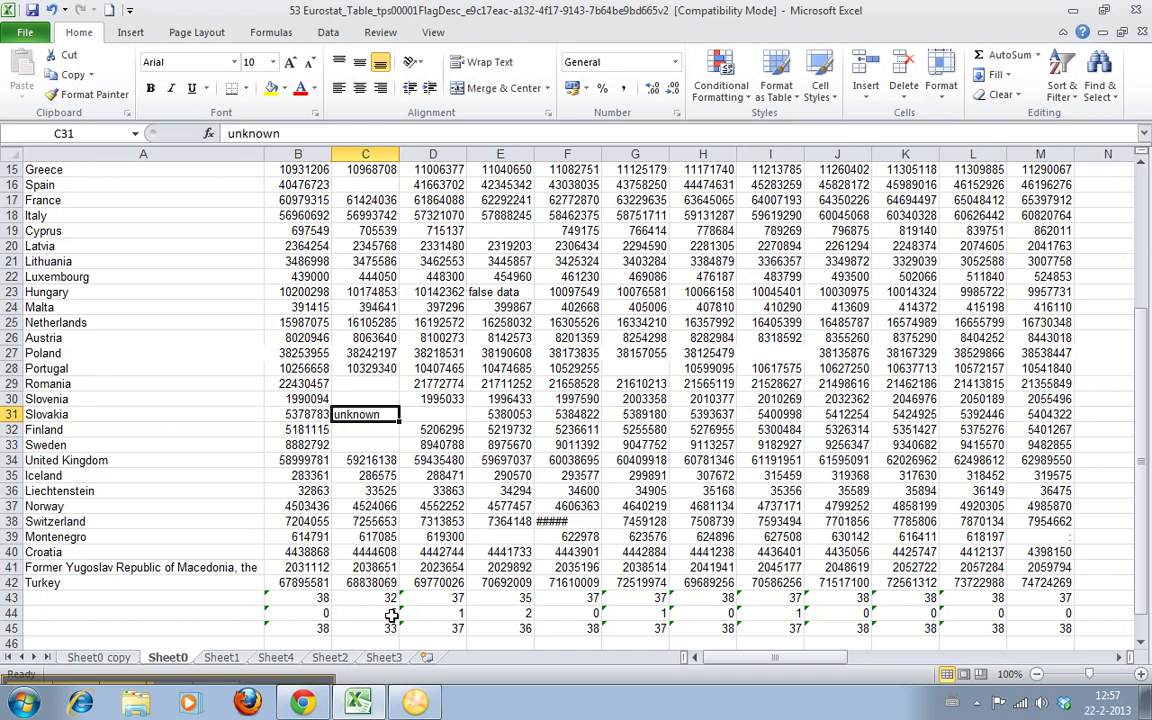
left_click(318, 642)
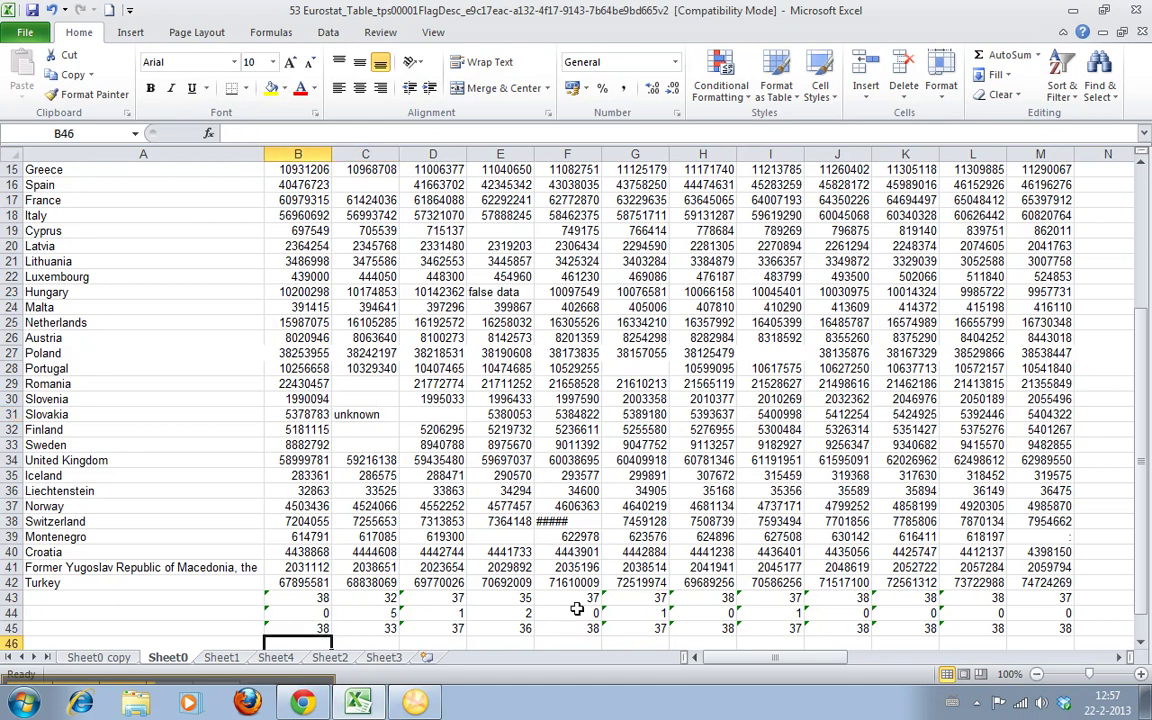
Enter =COUNTIF(B5:B42;">1000000") in B46 and fill it across to M46.
type("=co")
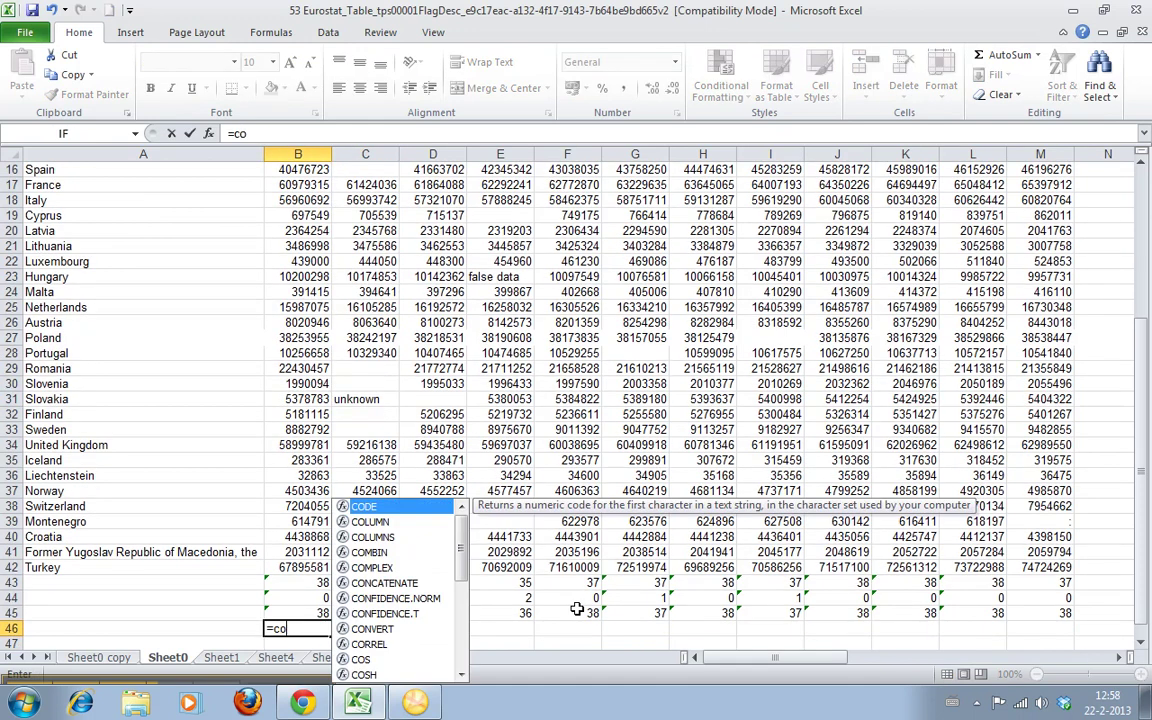
type("untif(")
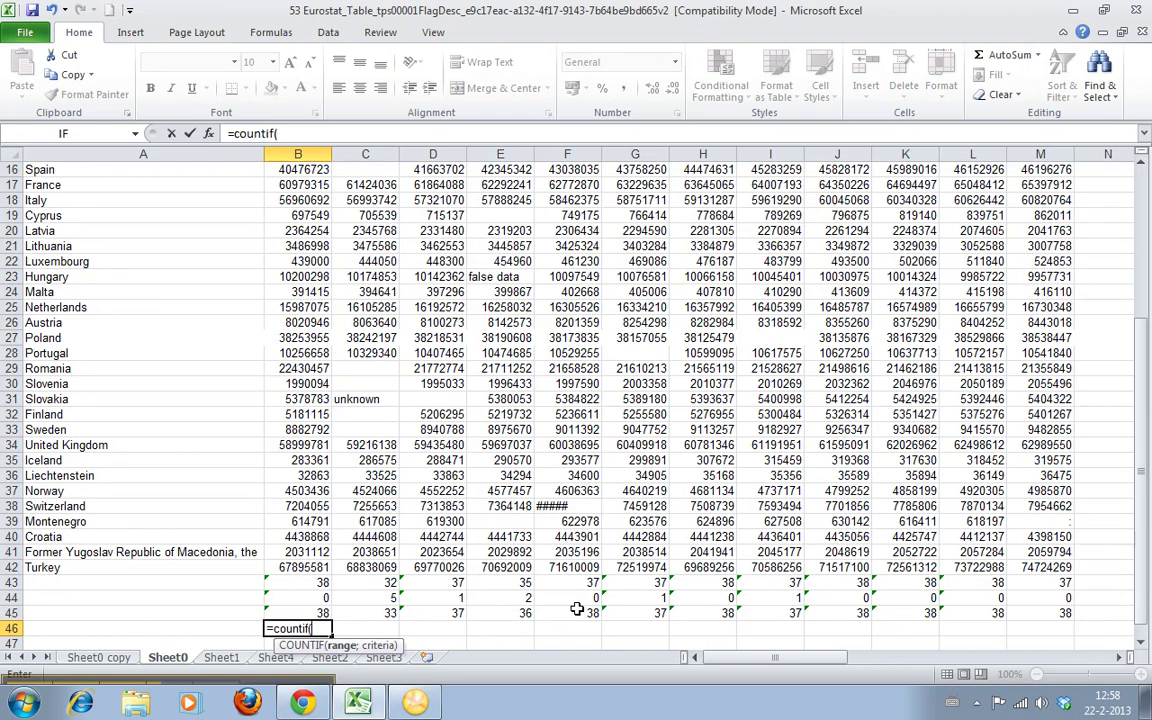
left_click(298, 568)
left_click_drag(298, 572, 298, 200)
type(";")
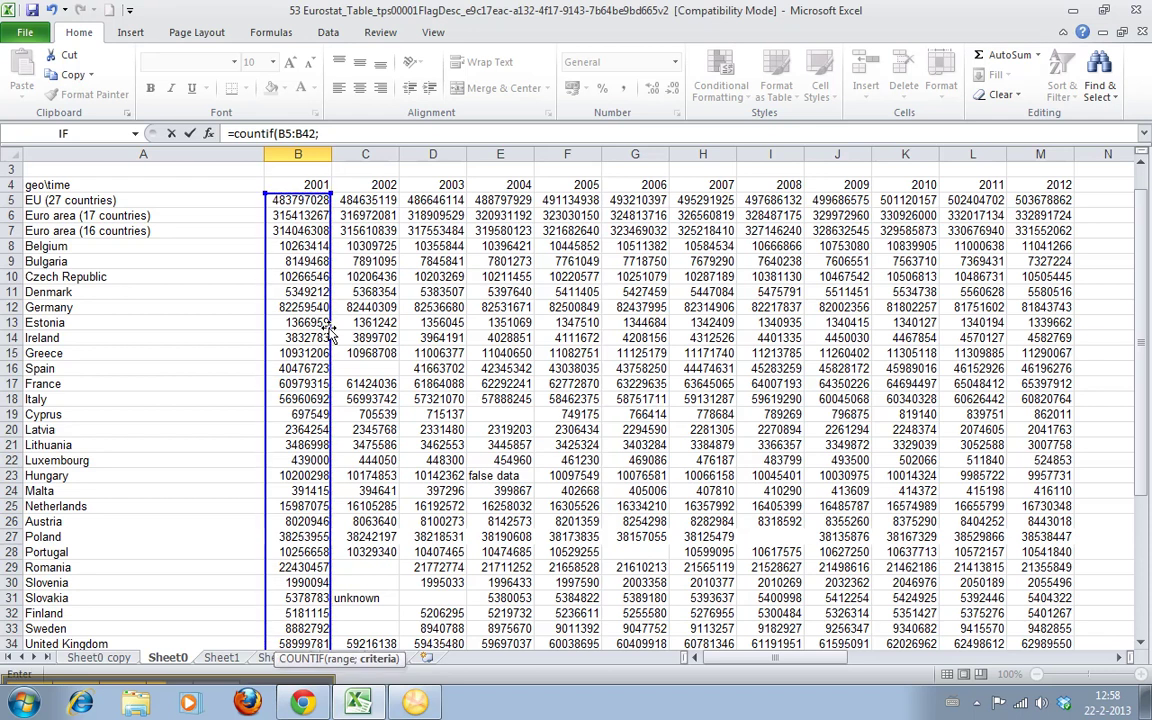
type("\">1000000")
key("Return")
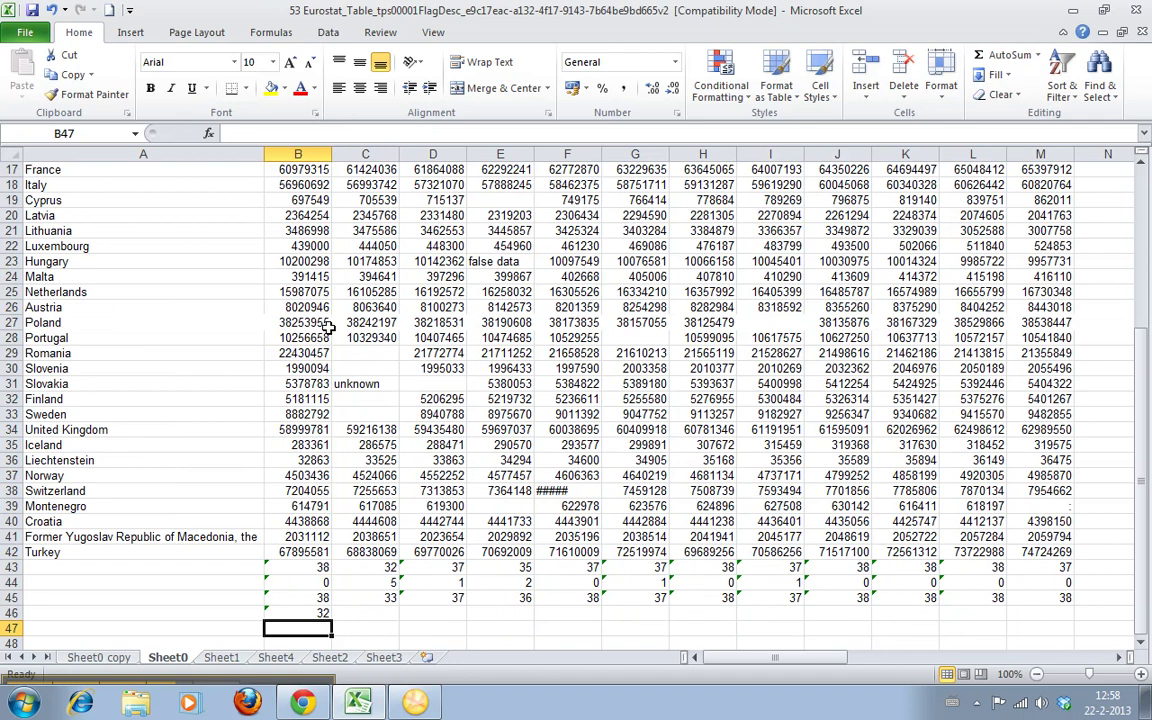
key("Up")
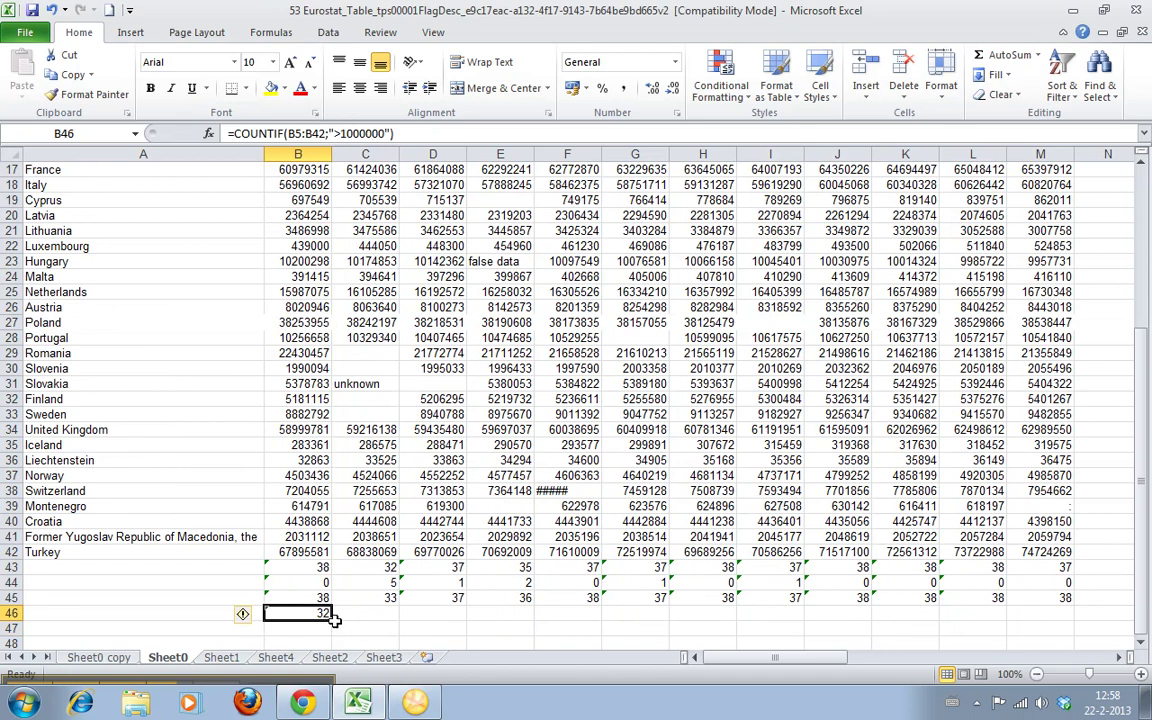
left_click_drag(326, 617, 1068, 616)
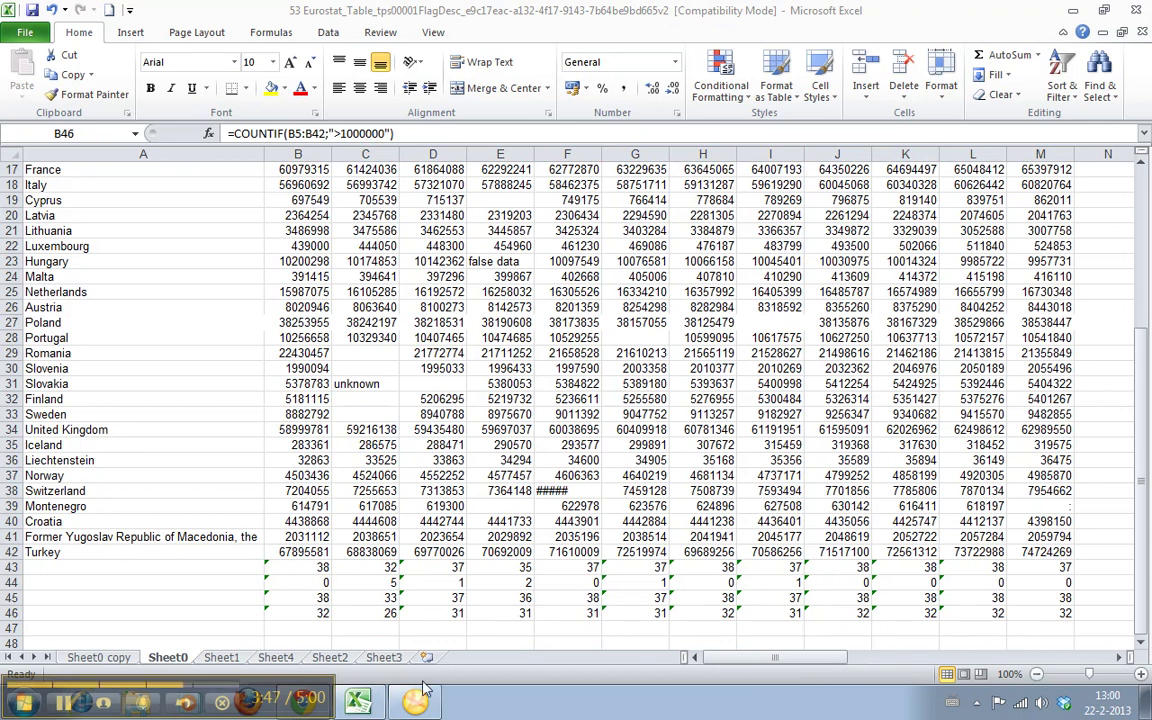
left_click(305, 612)
left_click(303, 597)
left_click(300, 582)
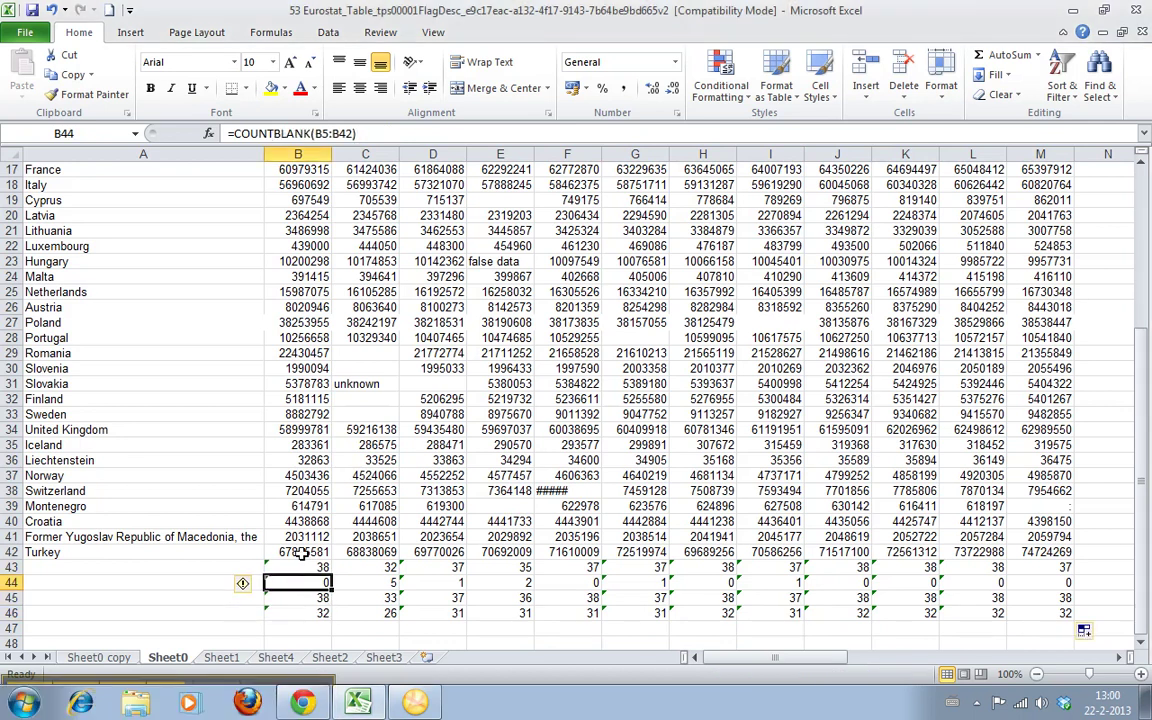
left_click(300, 553)
left_click(298, 567)
left_click(298, 582)
left_click(305, 597)
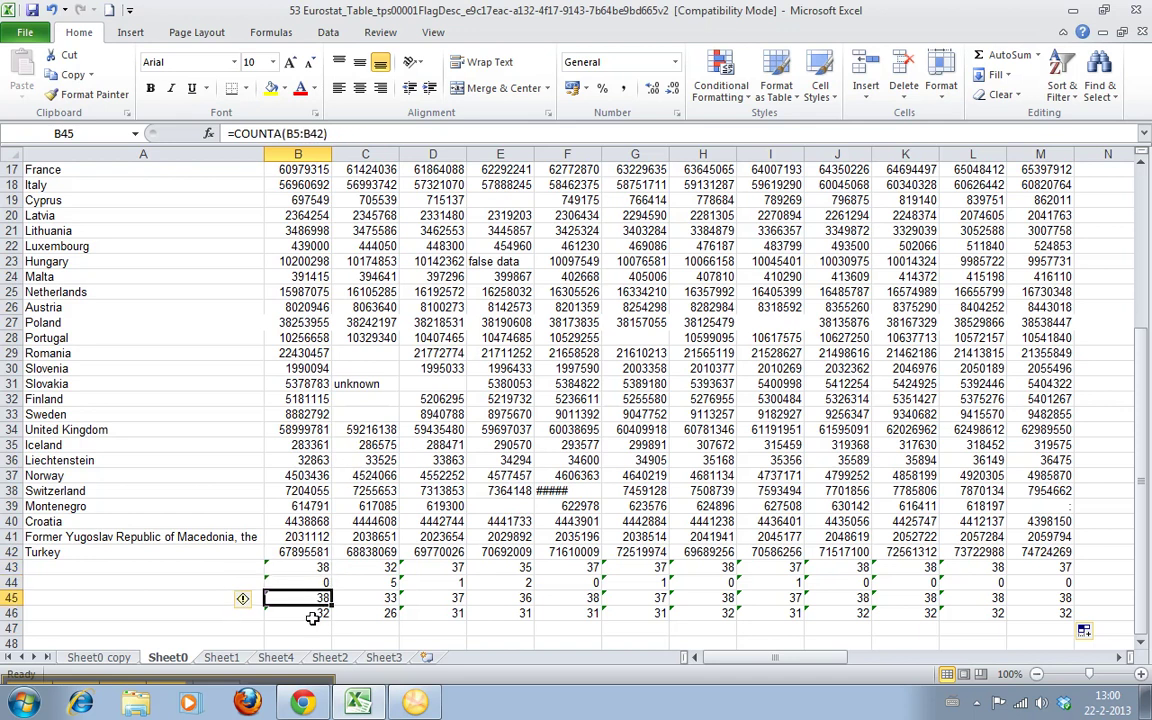
left_click_drag(310, 612, 312, 621)
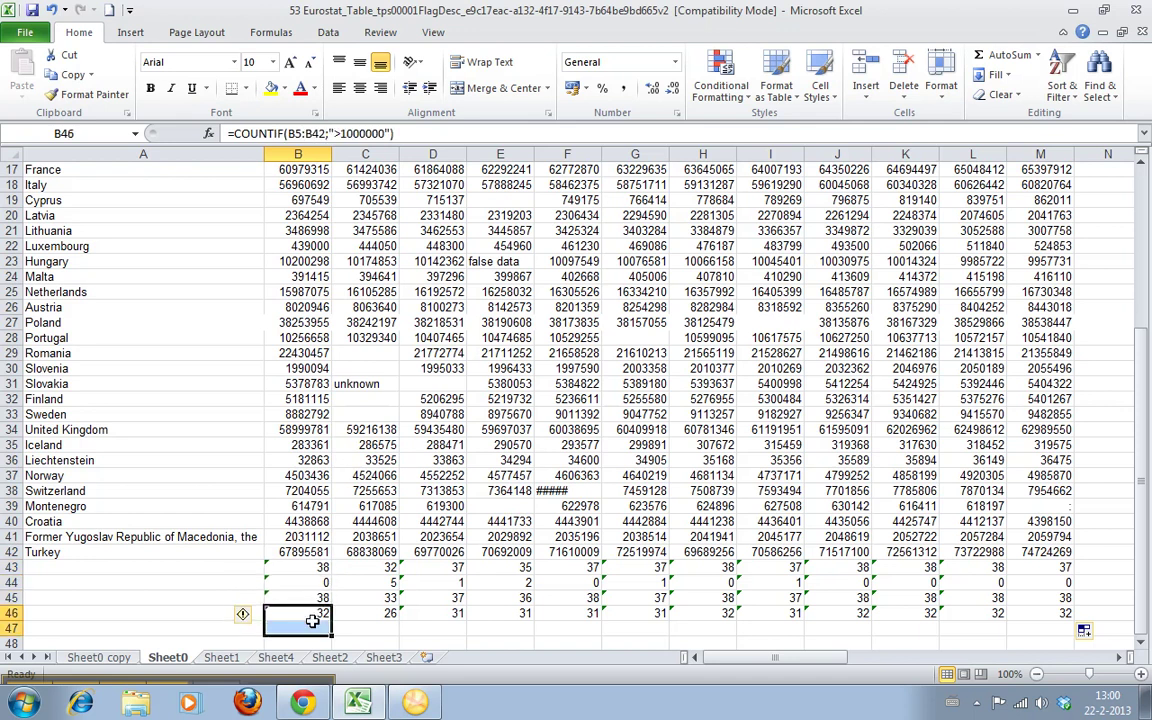
key("Up")
key("Up")
key("Up")
key("Down")
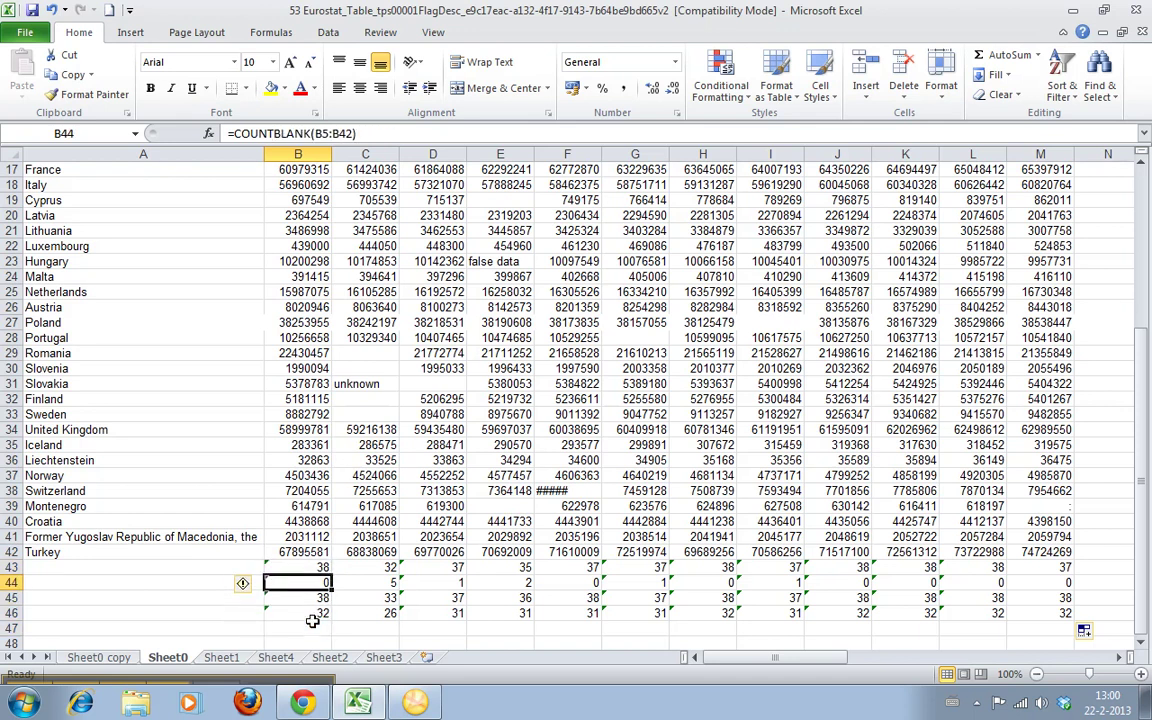
key("Down")
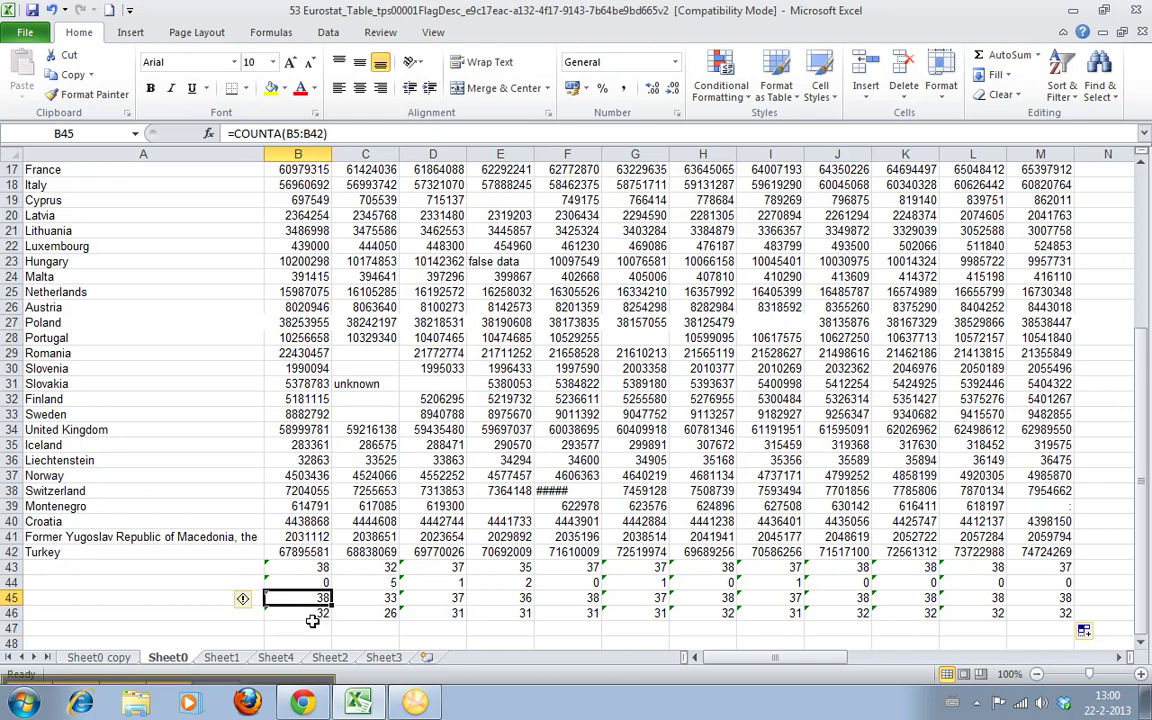
key("Up")
key("Up")
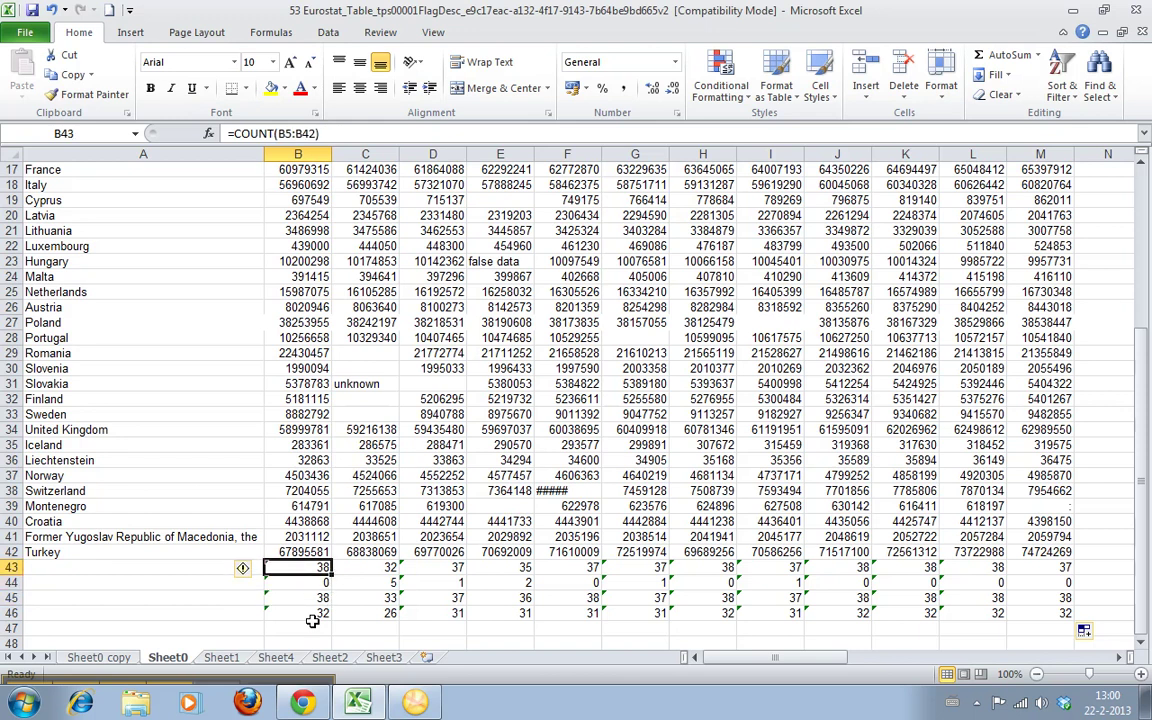
key("Down")
key("Down")
key("Down")
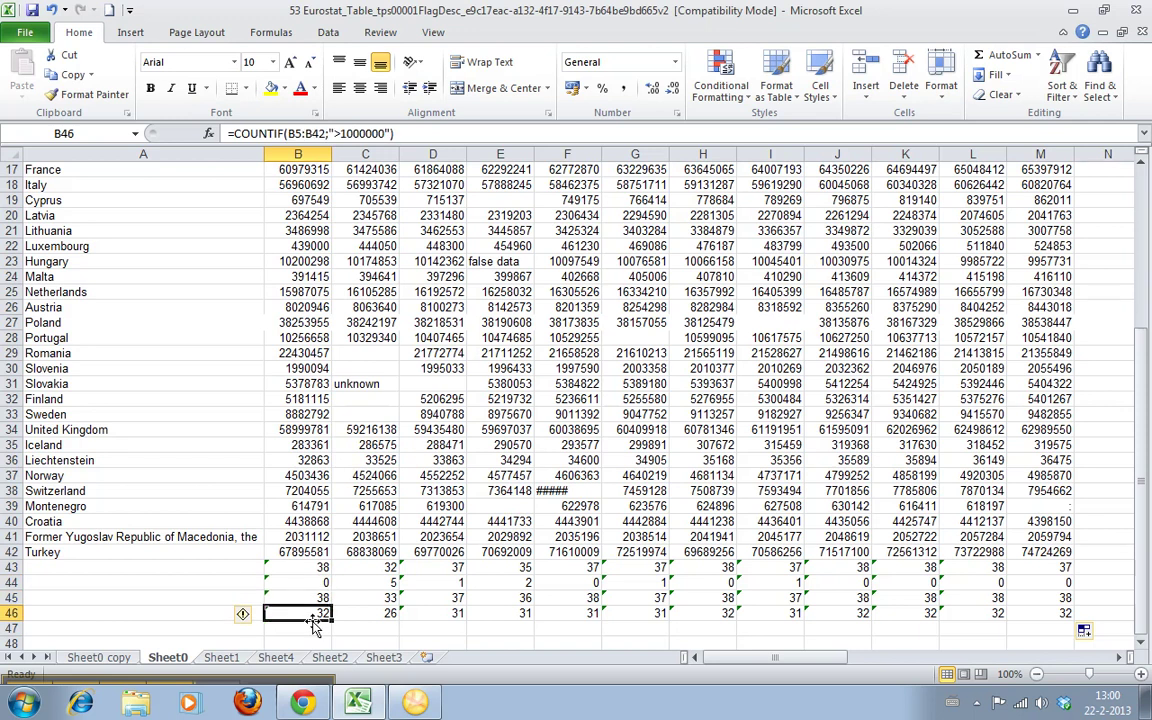